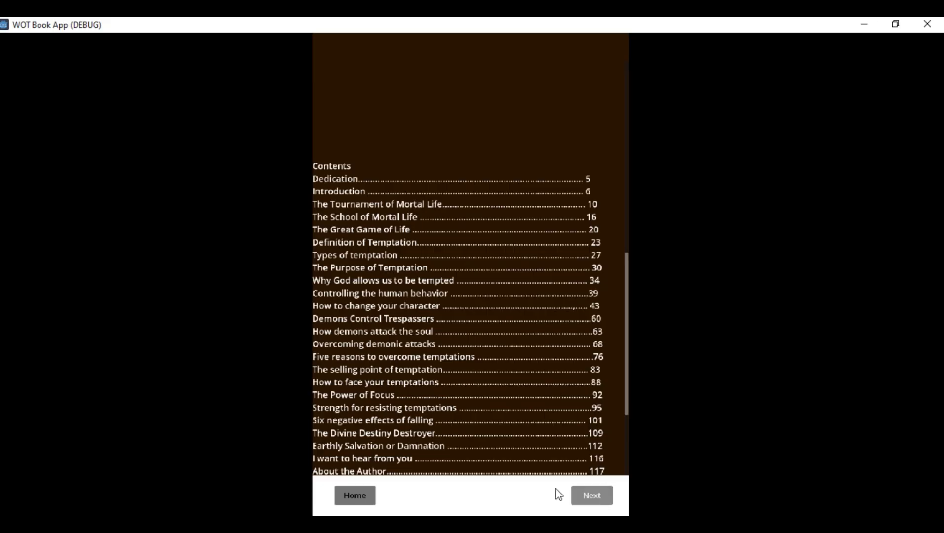
Return to the book app's cover, reopen the book and advance to the Introduction page
{"action": "left_click", "coordinate": [349, 493]}
{"action": "left_click", "coordinate": [465, 485]}
{"action": "left_click", "coordinate": [592, 502]}
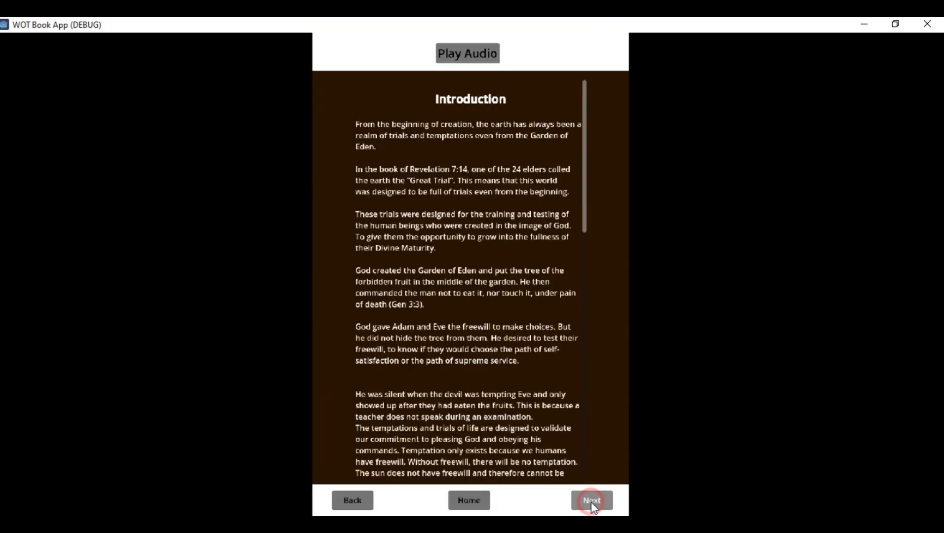
Read through the Introduction page and test its scrolling in both directions
{"action": "scroll", "coordinate": [493, 206], "scroll_direction": "down", "scroll_amount": 15}
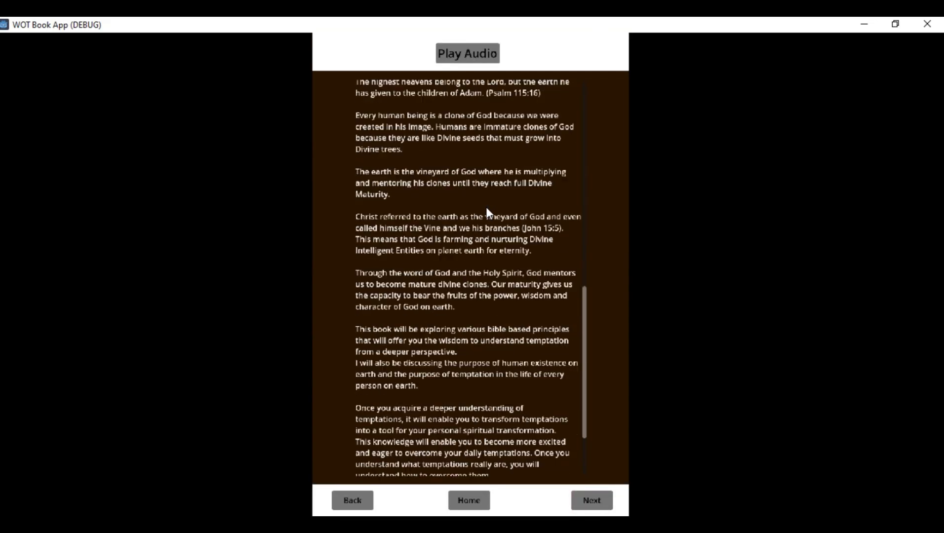
{"action": "scroll", "coordinate": [525, 269], "scroll_direction": "up", "scroll_amount": 15}
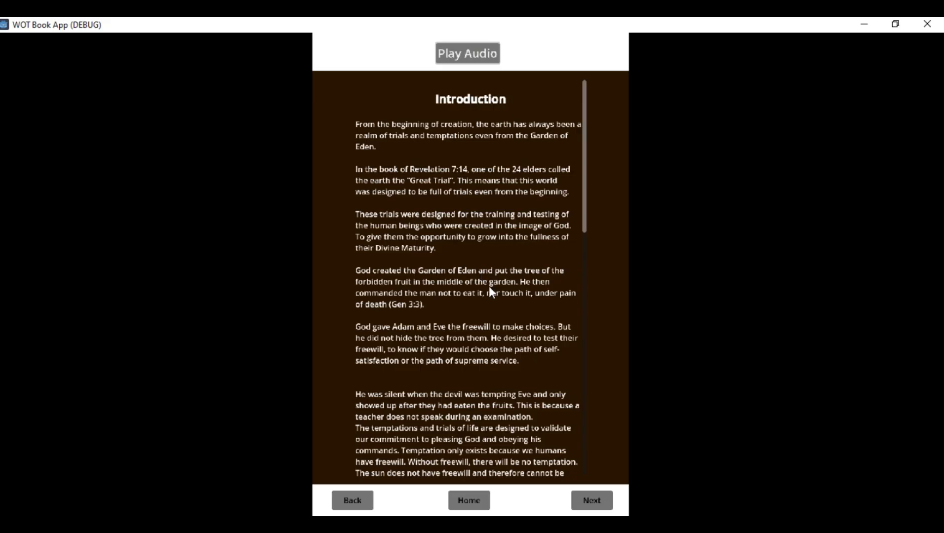
{"action": "scroll", "coordinate": [461, 179], "scroll_direction": "down", "scroll_amount": 1}
{"action": "scroll", "coordinate": [460, 171], "scroll_direction": "up", "scroll_amount": 1}
{"action": "scroll", "coordinate": [459, 172], "scroll_direction": "down", "scroll_amount": 3}
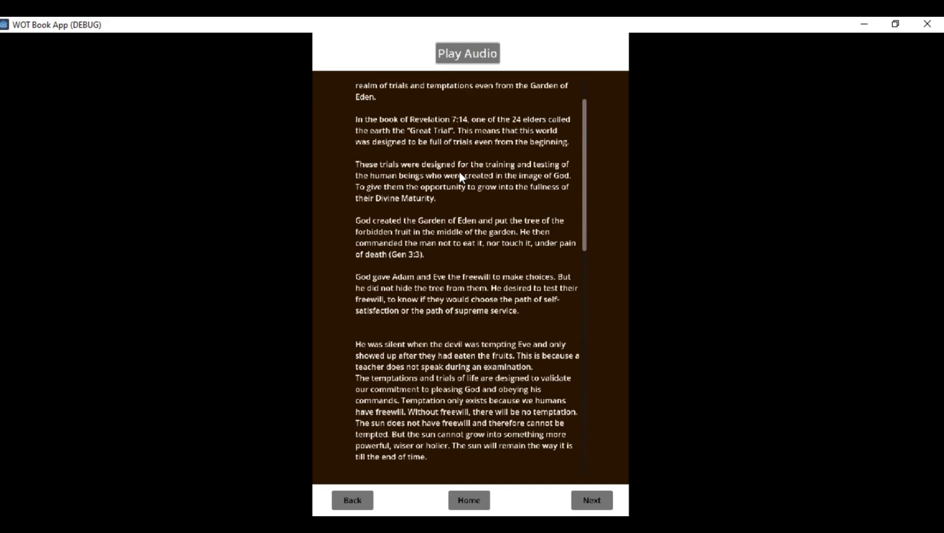
{"action": "scroll", "coordinate": [460, 171], "scroll_direction": "down", "scroll_amount": 2}
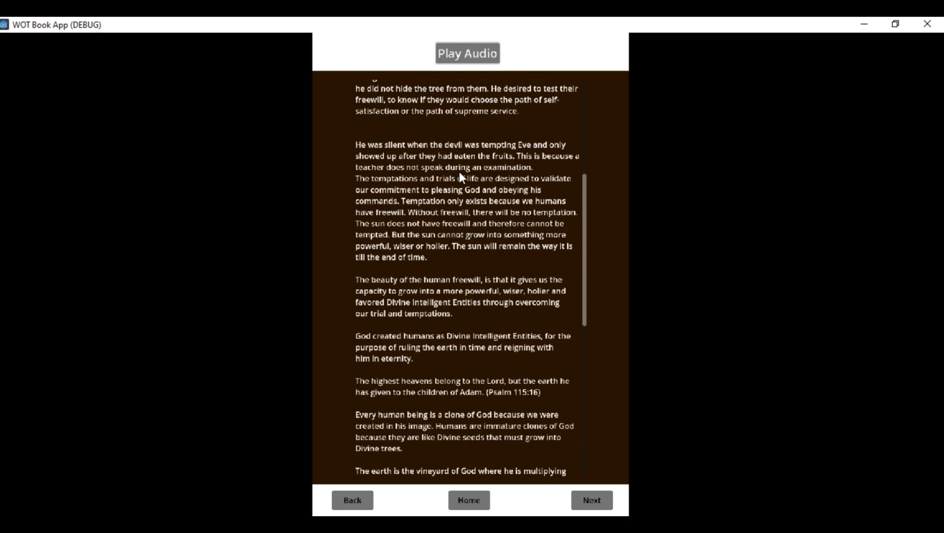
{"action": "scroll", "coordinate": [460, 172], "scroll_direction": "up", "scroll_amount": 5}
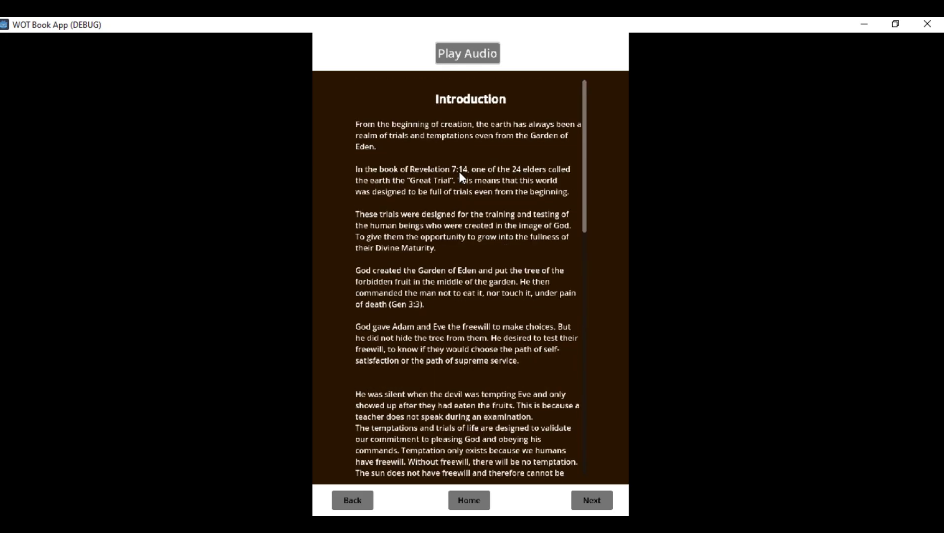
{"action": "left_click_drag", "start_coordinate": [584, 150], "coordinate": [586, 161]}
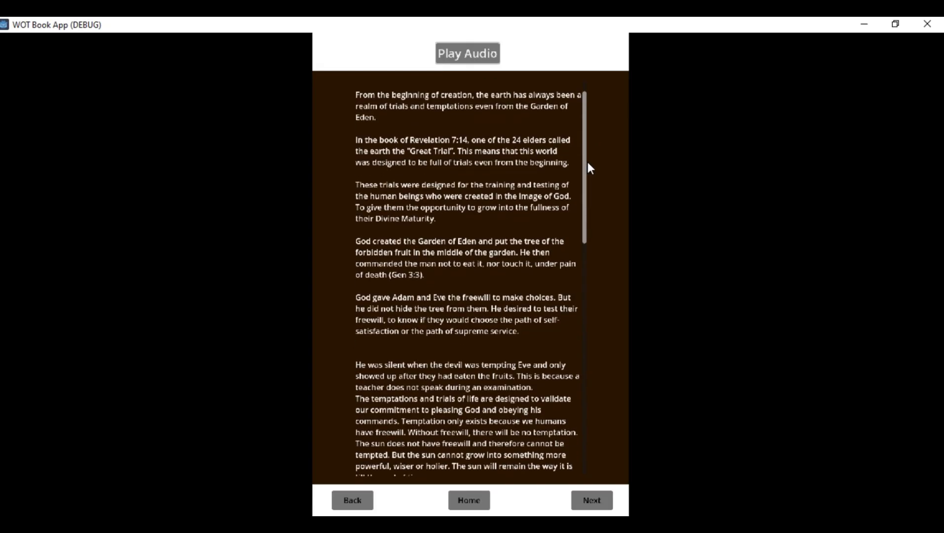
Reopen the Introduction by way of the cover and select the paragraph about Revelation 7:14
{"action": "left_click", "coordinate": [471, 502]}
{"action": "left_click", "coordinate": [462, 485]}
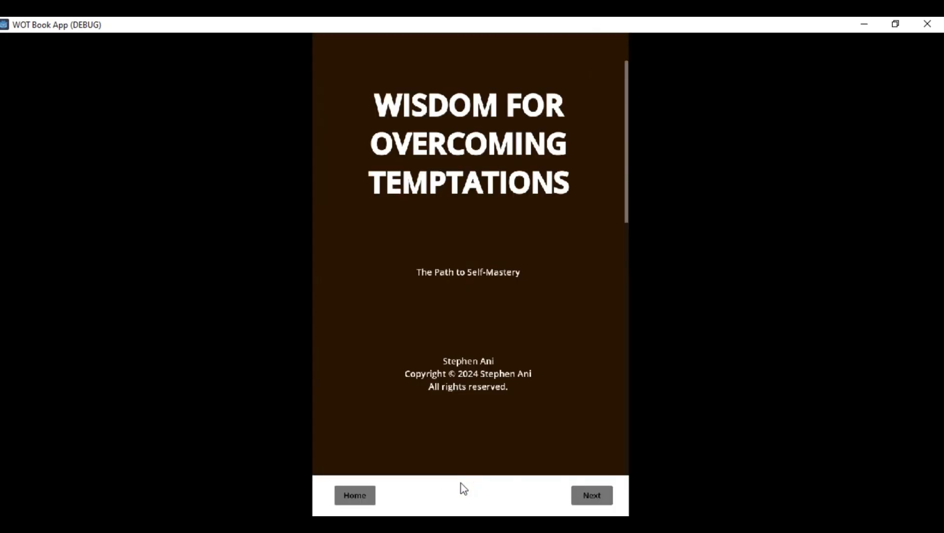
{"action": "left_click", "coordinate": [590, 500]}
{"action": "left_click_drag", "start_coordinate": [376, 147], "coordinate": [441, 197]}
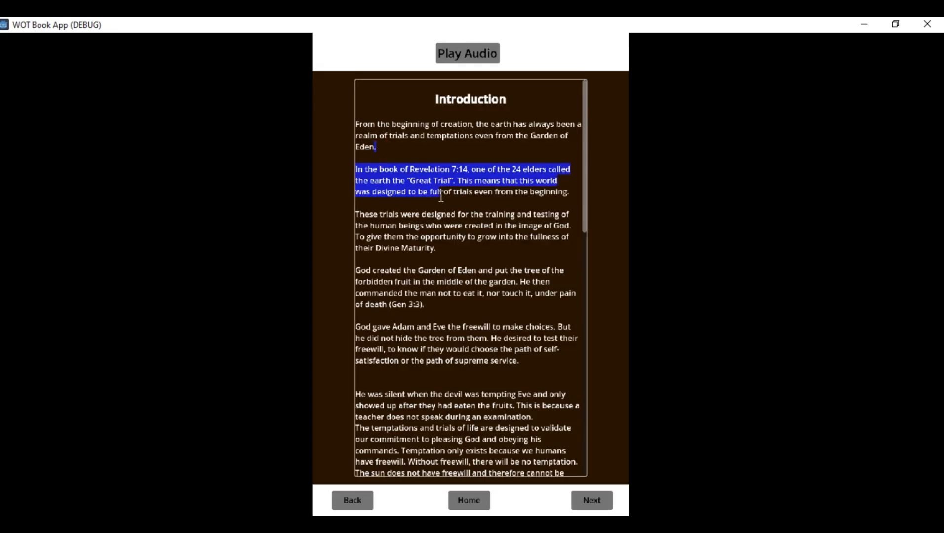
Advance to Chapter 1, look over its opening text and return to the book's cover
{"action": "left_click", "coordinate": [609, 500]}
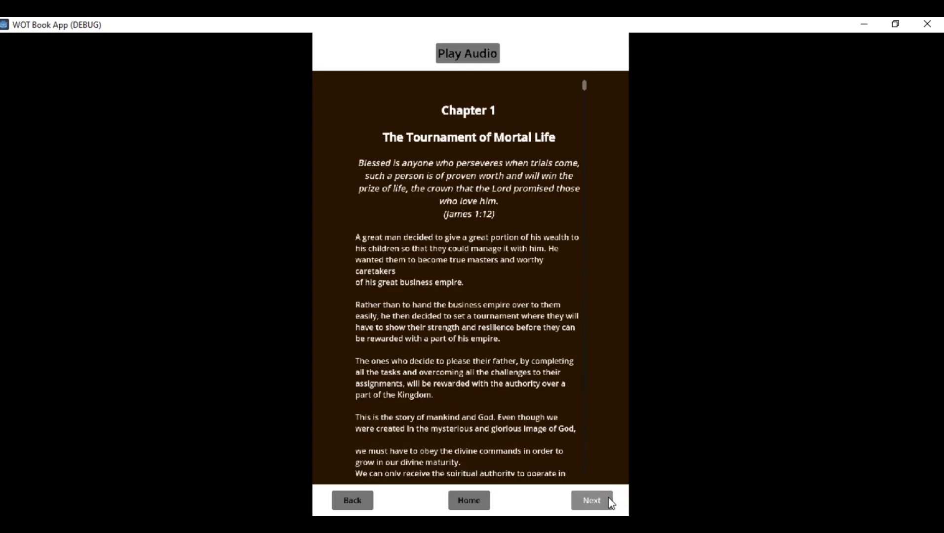
{"action": "scroll", "coordinate": [468, 273], "scroll_direction": "down", "scroll_amount": 3}
{"action": "scroll", "coordinate": [474, 331], "scroll_direction": "up", "scroll_amount": 3}
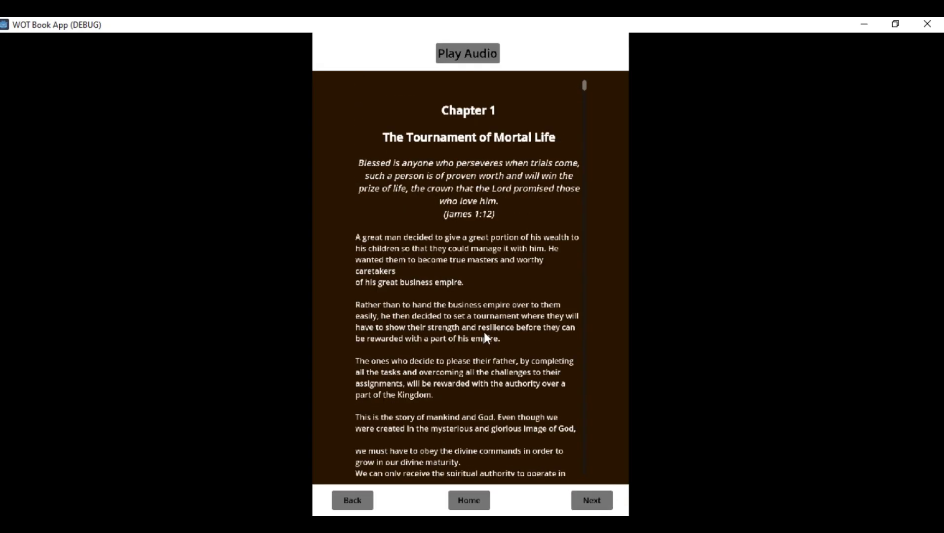
{"action": "left_click", "coordinate": [470, 501]}
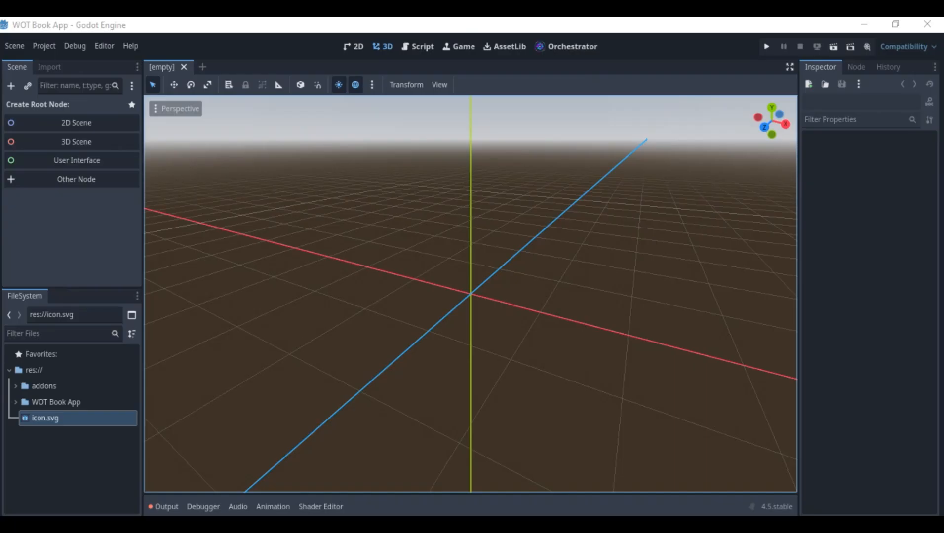
In the Godot editor, create a 2D scene root and expand the WOT Book App folder in the project files
{"action": "left_click", "coordinate": [76, 122]}
{"action": "left_click", "coordinate": [44, 46]}
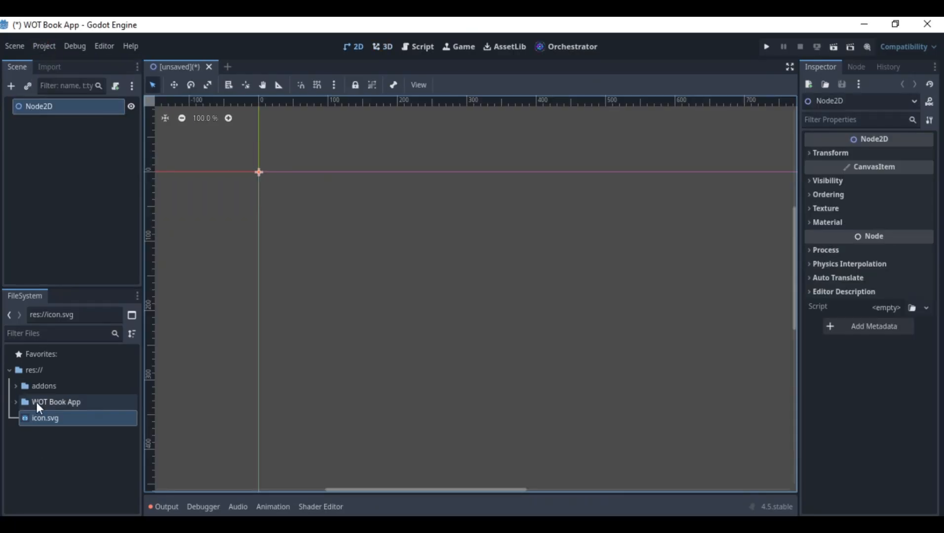
{"action": "left_click", "coordinate": [17, 402]}
Open the project settings and give the project's viewport a portrait format
{"action": "left_click", "coordinate": [44, 46]}
{"action": "left_click", "coordinate": [52, 63]}
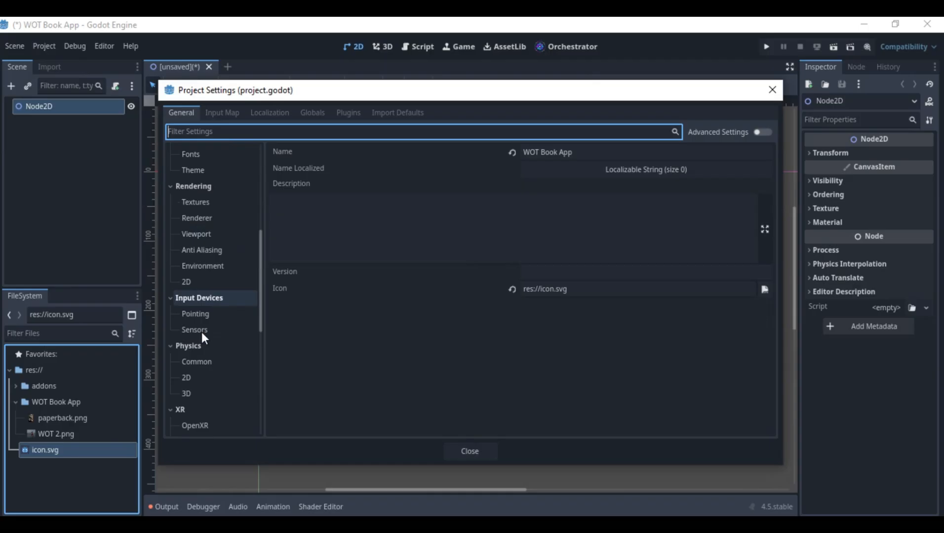
{"action": "left_click", "coordinate": [198, 234]}
Add paperback.png to the 2D scene as a sprite, align it with the origin and scale it to fill the viewport
{"action": "left_click", "coordinate": [59, 420]}
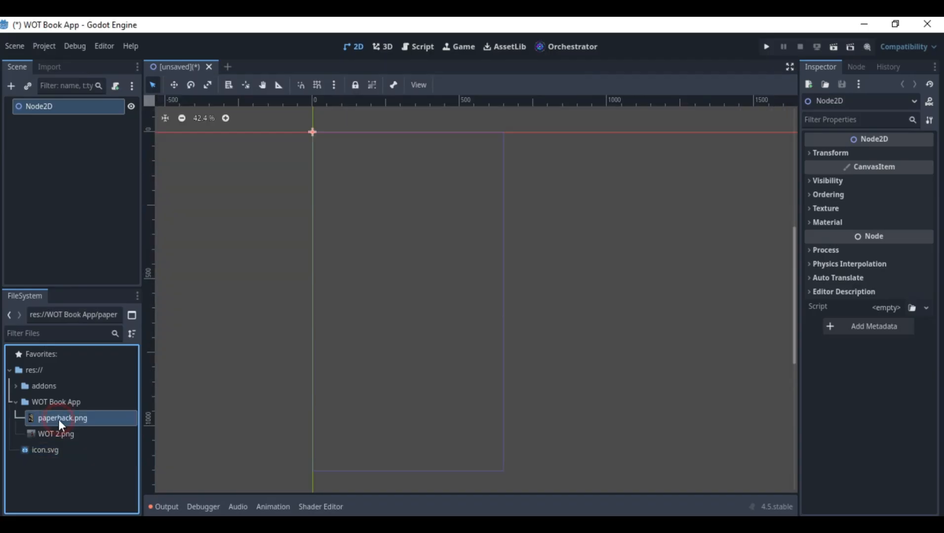
{"action": "left_click_drag", "start_coordinate": [57, 418], "coordinate": [385, 265]}
{"action": "scroll", "coordinate": [386, 265], "scroll_direction": "down", "scroll_amount": 5}
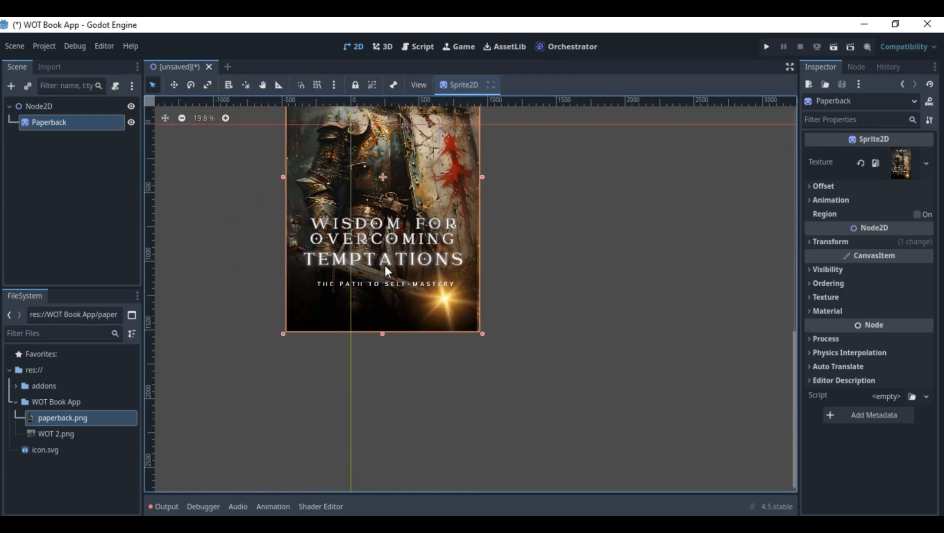
{"action": "left_click_drag", "start_coordinate": [385, 310], "coordinate": [444, 341]}
{"action": "left_click_drag", "start_coordinate": [506, 489], "coordinate": [501, 439]}
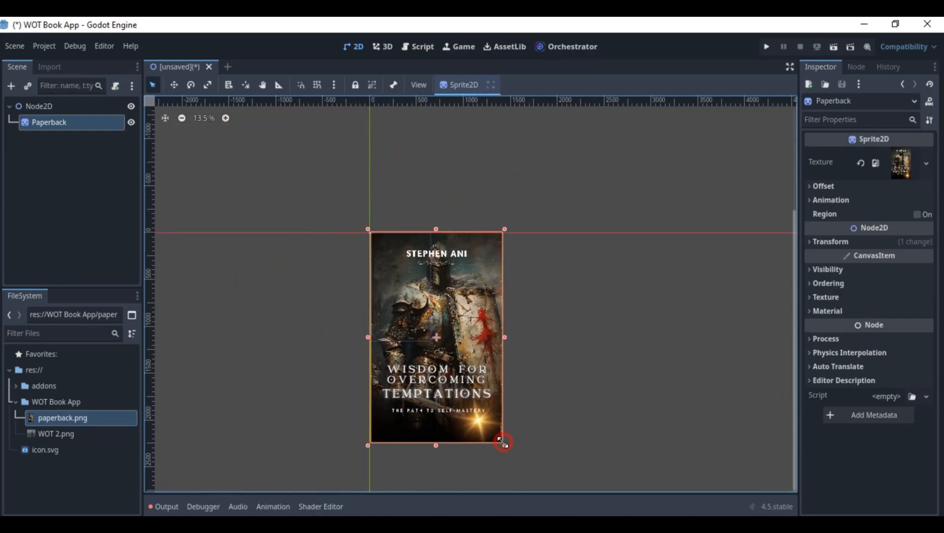
Add a Button node under the Cover root node and set its text to READ
{"action": "right_click", "coordinate": [61, 105]}
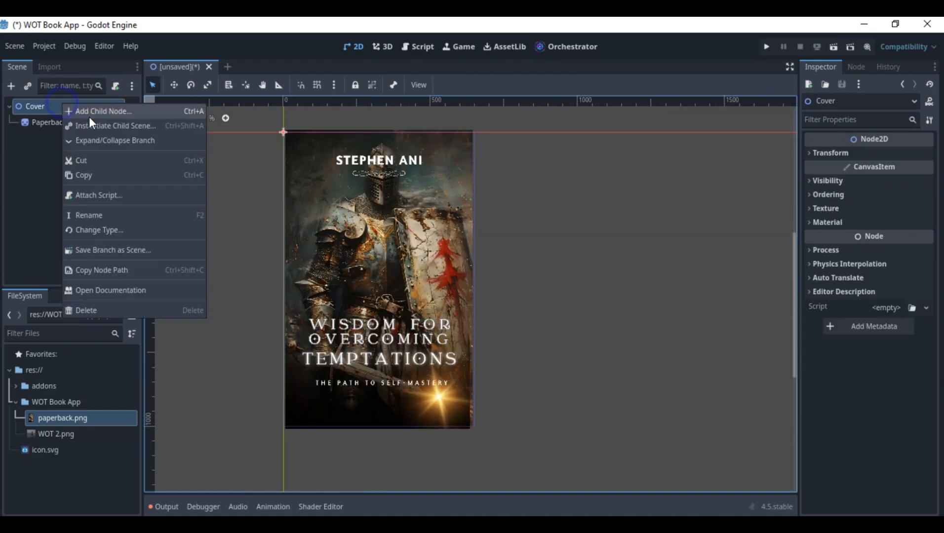
{"action": "left_click", "coordinate": [90, 116]}
{"action": "left_click", "coordinate": [384, 450]}
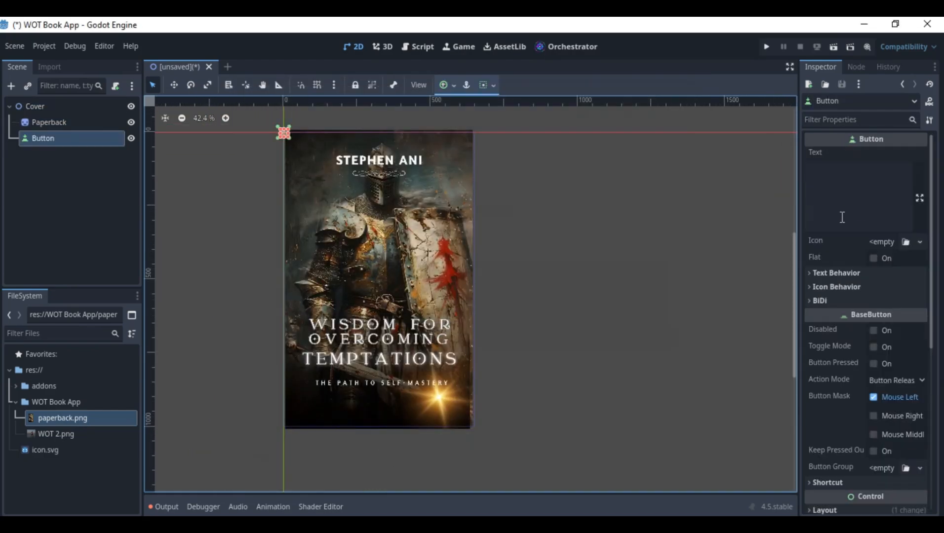
{"action": "left_click", "coordinate": [861, 202]}
{"action": "type", "text": "READ"}
{"action": "key", "text": "Return"}
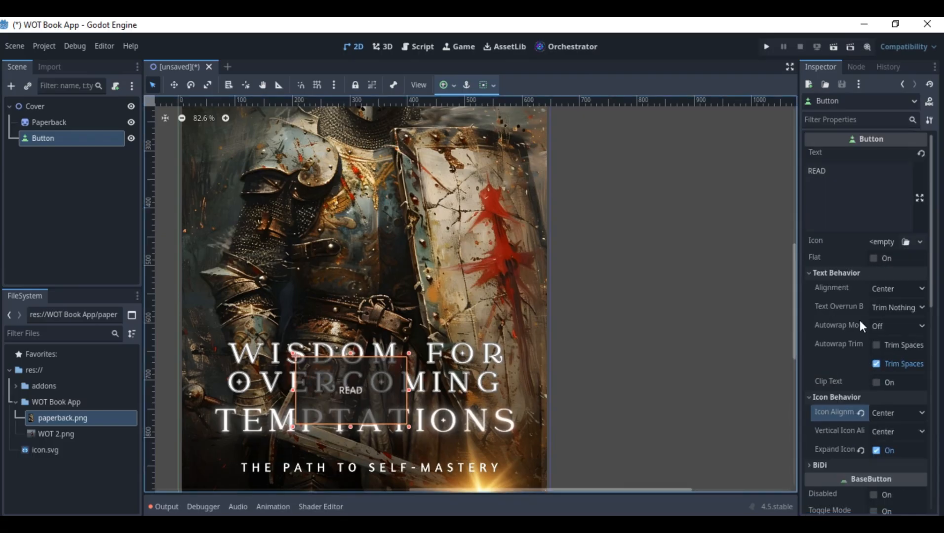
Enable Expand Icon for the READ button, and resize and move it below the subtitle on the cover
{"action": "left_click", "coordinate": [874, 450]}
{"action": "left_click_drag", "start_coordinate": [369, 393], "coordinate": [364, 236]}
{"action": "left_click_drag", "start_coordinate": [407, 270], "coordinate": [326, 229]}
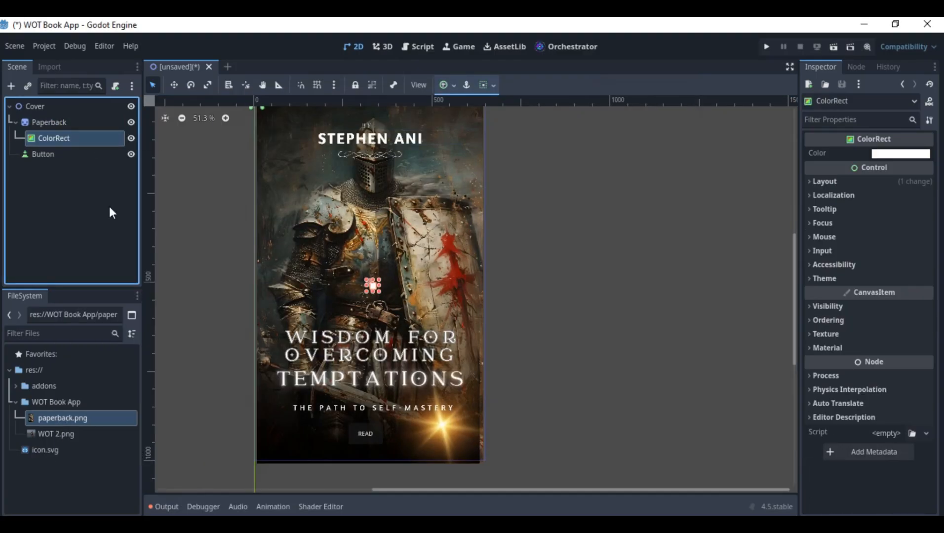
Stretch the white ColorRect into a band across the cover's full width and place it behind the READ button
{"action": "left_click_drag", "start_coordinate": [380, 286], "coordinate": [490, 290]}
{"action": "left_click_drag", "start_coordinate": [367, 292], "coordinate": [392, 429]}
{"action": "middle_click_drag", "start_coordinate": [392, 429], "coordinate": [420, 294]}
{"action": "scroll", "coordinate": [513, 294], "scroll_direction": "up", "scroll_amount": 6}
{"action": "left_click_drag", "start_coordinate": [504, 294], "coordinate": [510, 294]}
{"action": "left_click_drag", "start_coordinate": [434, 255], "coordinate": [439, 256]}
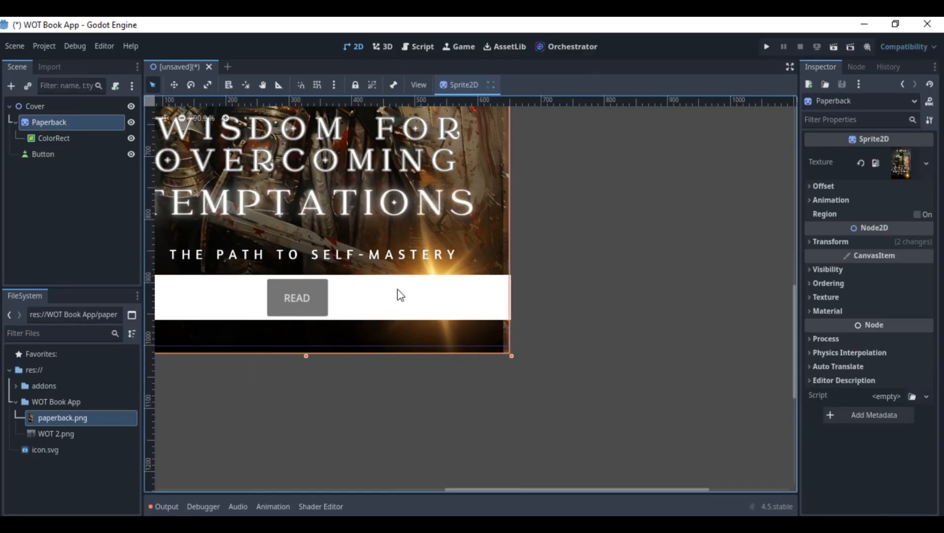
Move the white band and READ button up to the cover's middle and centre the button on the band
{"action": "scroll", "coordinate": [642, 260], "scroll_direction": "down", "scroll_amount": 4}
{"action": "left_click", "coordinate": [291, 288]}
{"action": "left_click_drag", "start_coordinate": [301, 237], "coordinate": [297, 237]}
{"action": "scroll", "coordinate": [497, 246], "scroll_direction": "up", "scroll_amount": 4}
{"action": "scroll", "coordinate": [497, 246], "scroll_direction": "down", "scroll_amount": 3}
{"action": "middle_click_drag", "start_coordinate": [508, 112], "coordinate": [414, 165]}
{"action": "scroll", "coordinate": [414, 165], "scroll_direction": "up", "scroll_amount": 5}
{"action": "left_click", "coordinate": [418, 244]}
{"action": "left_click_drag", "start_coordinate": [377, 253], "coordinate": [356, 253]}
{"action": "scroll", "coordinate": [766, 261], "scroll_direction": "down", "scroll_amount": 4}
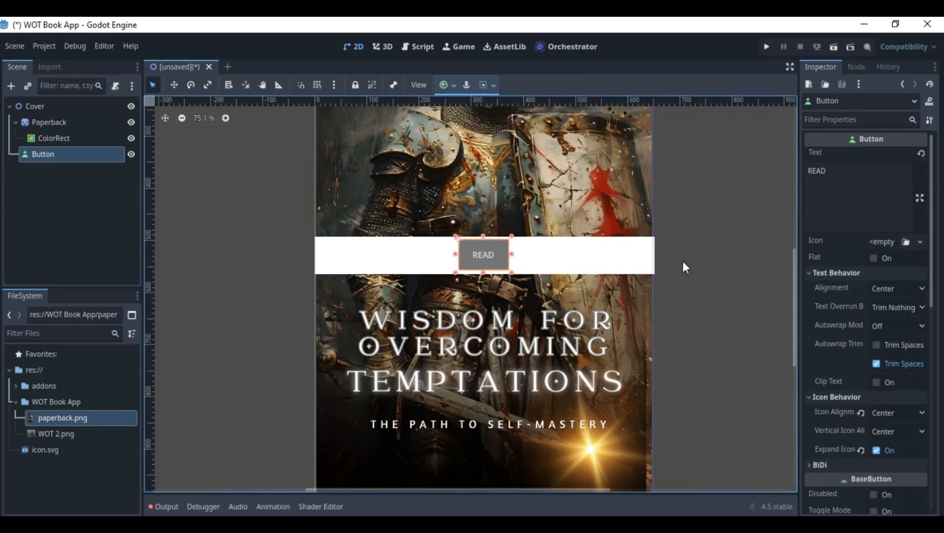
Save the scene as book_cover.tscn in a new folder named scenes
{"action": "left_click", "coordinate": [648, 255]}
{"action": "left_click", "coordinate": [214, 102]}
{"action": "left_click", "coordinate": [730, 114]}
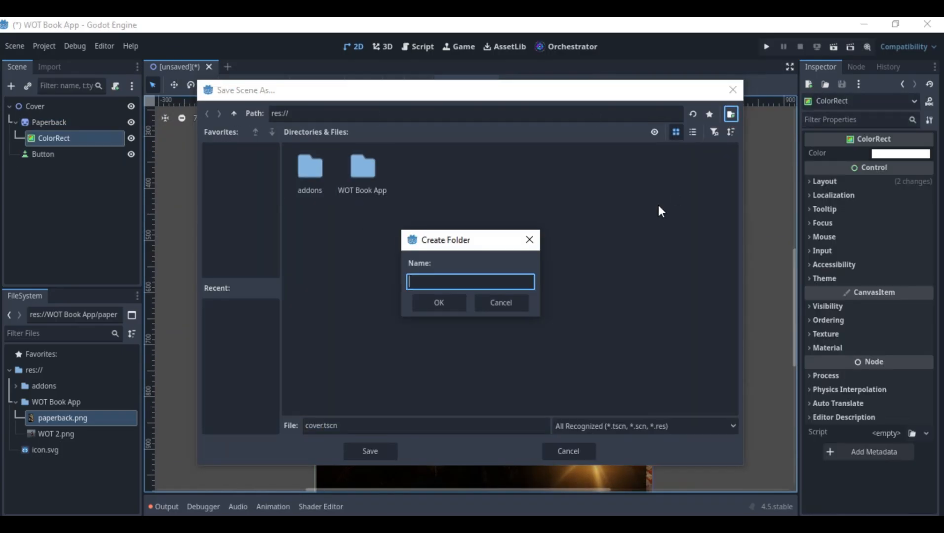
{"action": "type", "text": "book_"}
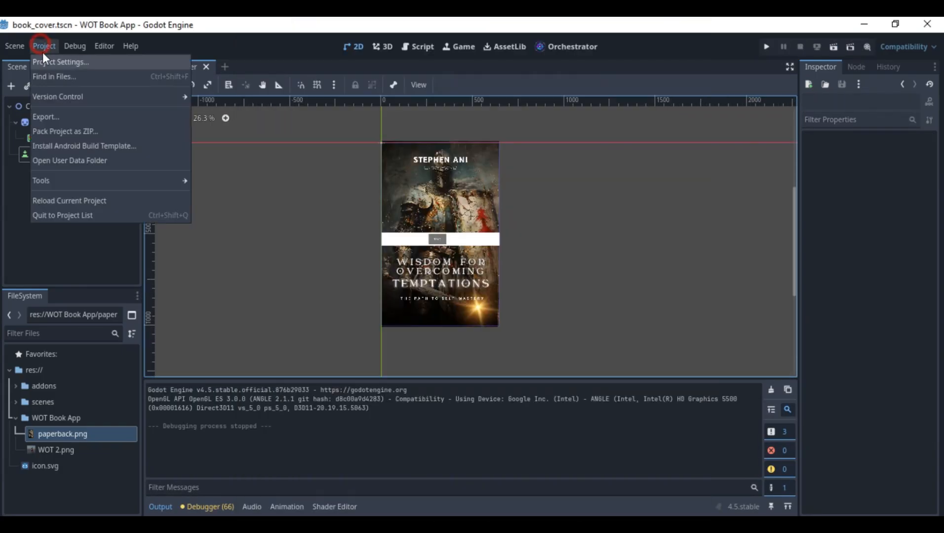
Open the project's window settings and check the viewport width, viewport height and window mode
{"action": "left_click", "coordinate": [48, 61]}
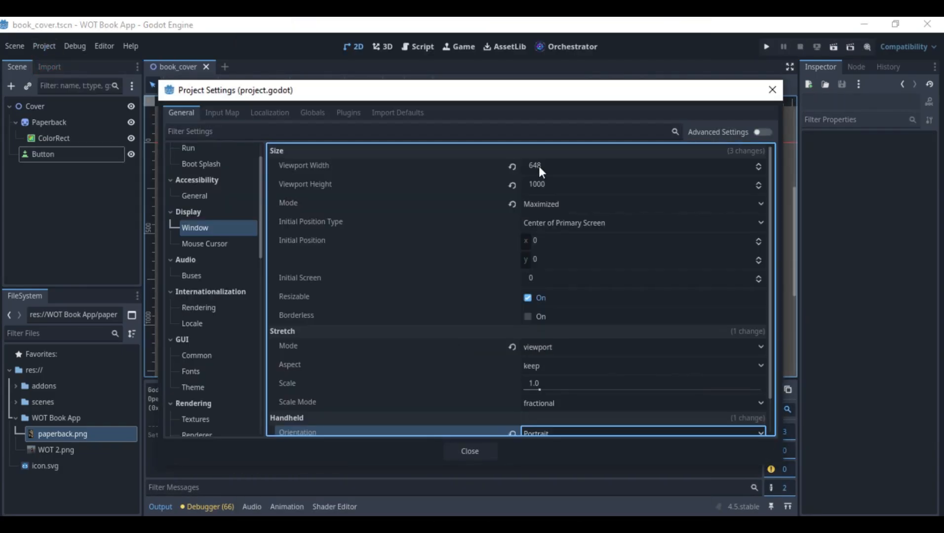
{"action": "left_click", "coordinate": [538, 166]}
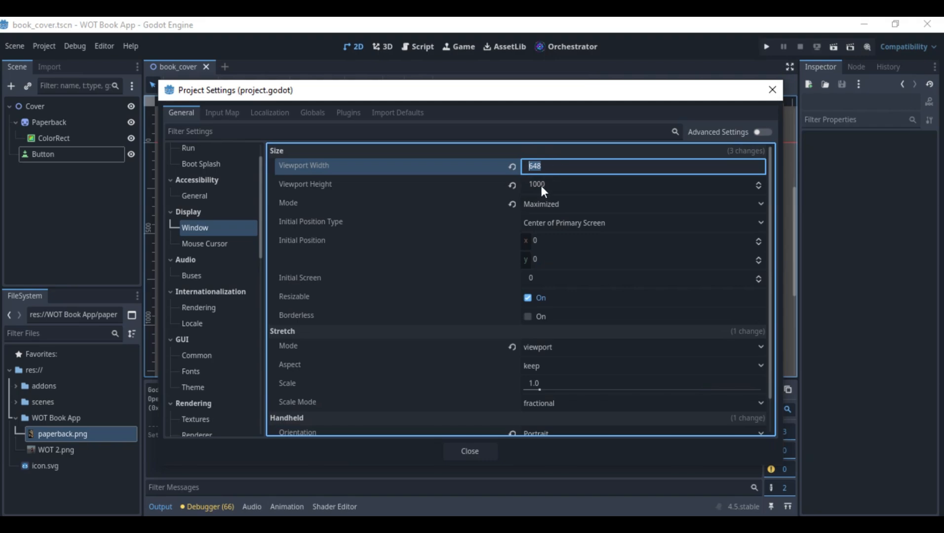
{"action": "left_click", "coordinate": [542, 186]}
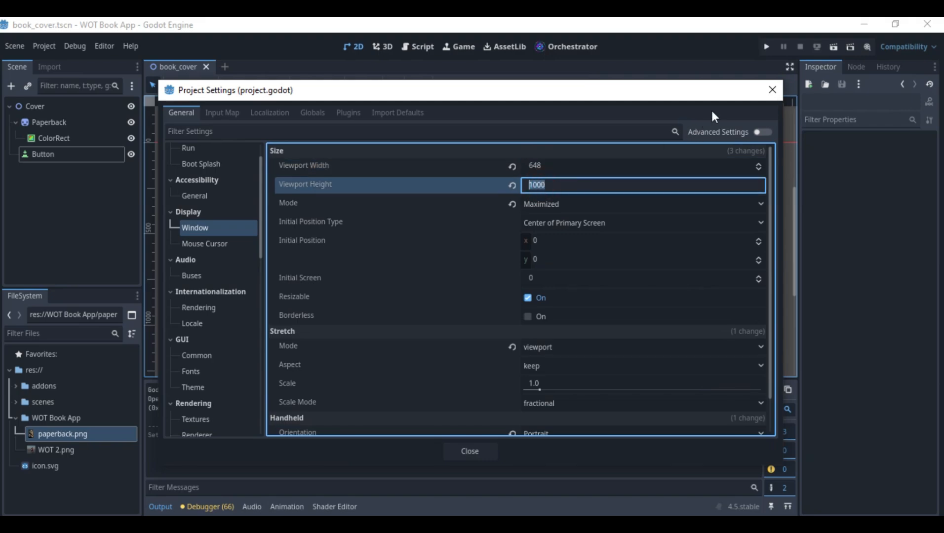
{"action": "left_click", "coordinate": [538, 204]}
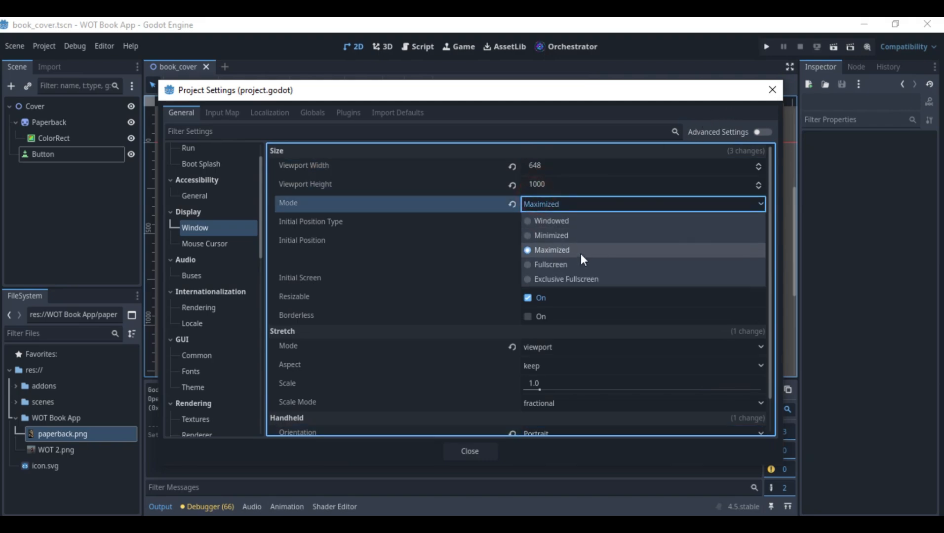
{"action": "left_click", "coordinate": [390, 260]}
Check the stretch mode and aspect options, keep Portrait as the handheld orientation and close the project settings
{"action": "left_click", "coordinate": [549, 348]}
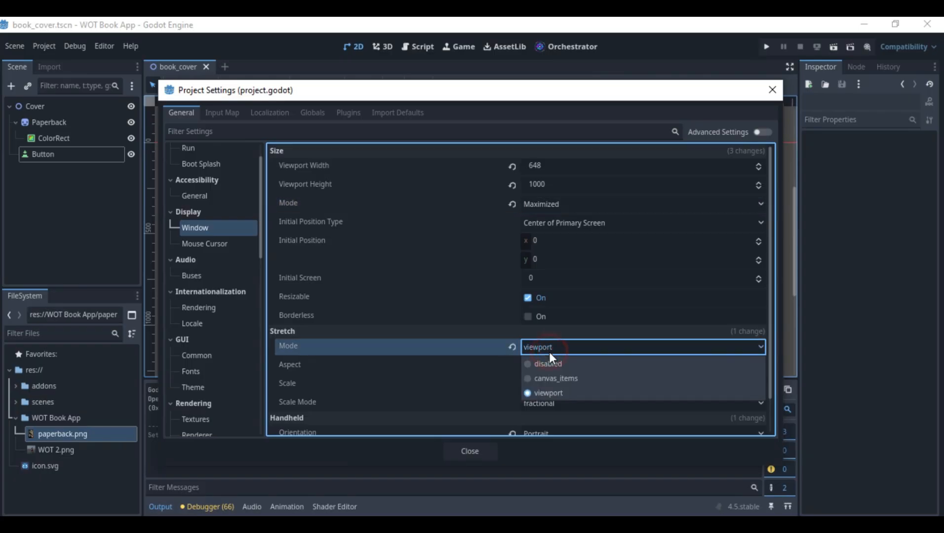
{"action": "left_click", "coordinate": [428, 373]}
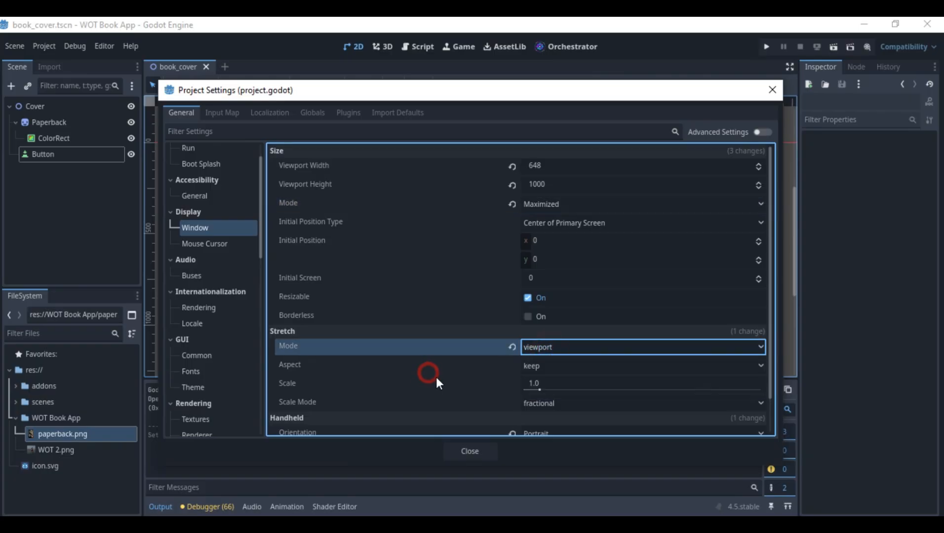
{"action": "left_click", "coordinate": [547, 366]}
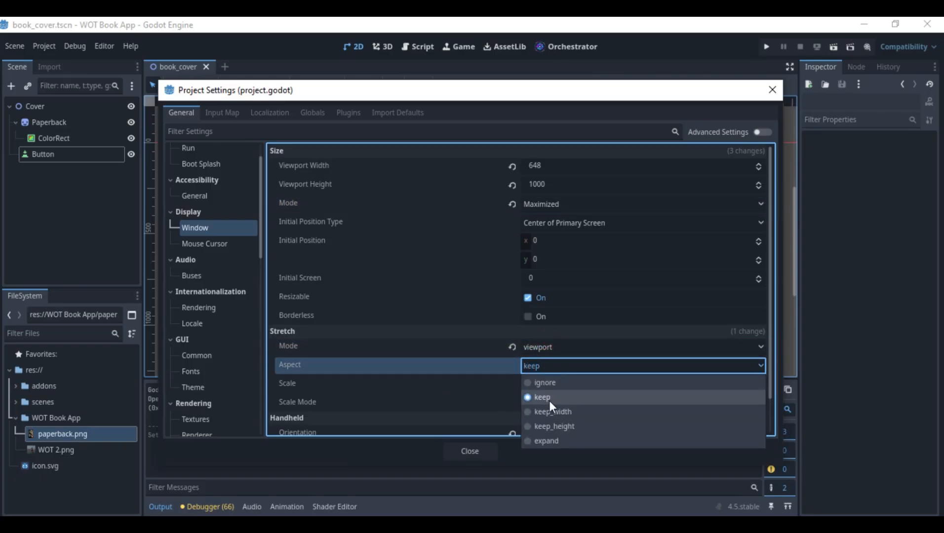
{"action": "left_click", "coordinate": [463, 386]}
{"action": "scroll", "coordinate": [464, 387], "scroll_direction": "down", "scroll_amount": 2}
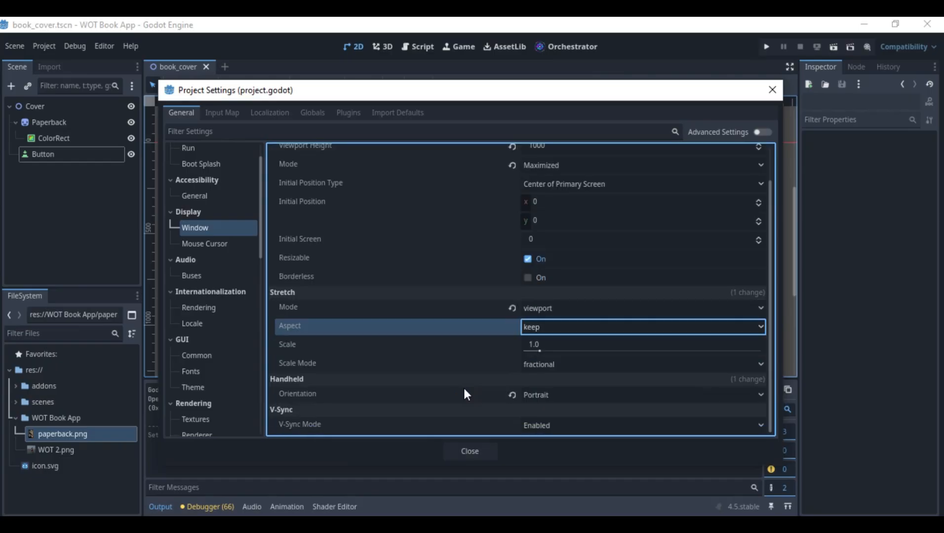
{"action": "left_click", "coordinate": [531, 395]}
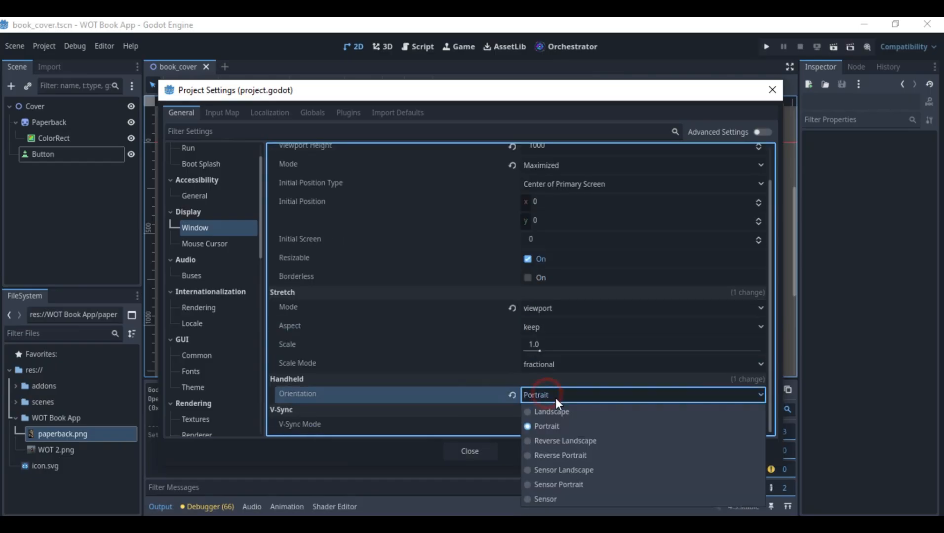
{"action": "left_click", "coordinate": [563, 428]}
{"action": "left_click", "coordinate": [772, 90]}
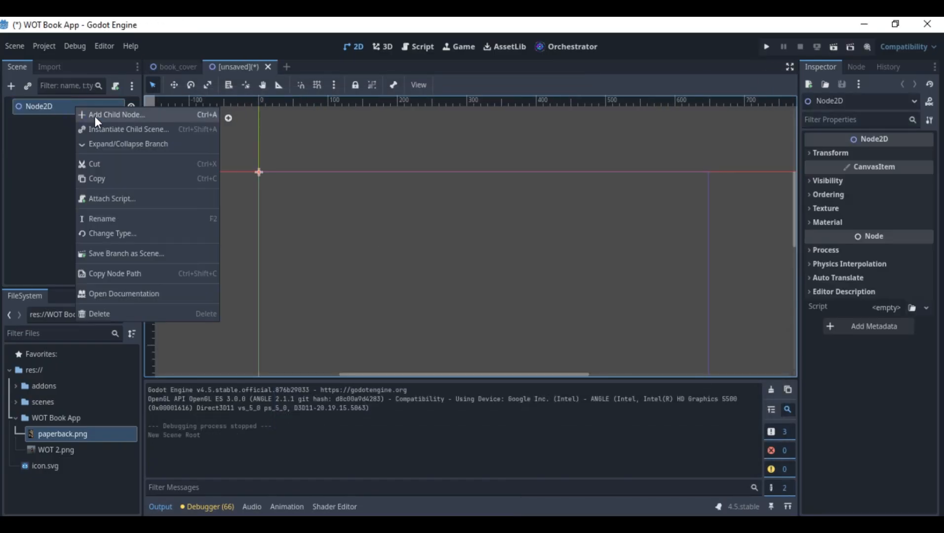
Add a ColorRect under the root node and size it to 654 by 1001 to cover the page
{"action": "left_click", "coordinate": [95, 116]}
{"action": "type", "text": "color"}
{"action": "key", "text": "Return"}
{"action": "scroll", "coordinate": [481, 166], "scroll_direction": "down", "scroll_amount": 11}
{"action": "middle_click_drag", "start_coordinate": [482, 167], "coordinate": [415, 134]}
{"action": "scroll", "coordinate": [415, 134], "scroll_direction": "down", "scroll_amount": 4}
{"action": "left_click_drag", "start_coordinate": [365, 145], "coordinate": [394, 311]}
{"action": "left_click_drag", "start_coordinate": [370, 218], "coordinate": [473, 218]}
{"action": "left_click", "coordinate": [475, 216]}
{"action": "left_click", "coordinate": [466, 217]}
Add a RichTextLabel under the root node and stretch it over the white rectangle to 650 by 1001
{"action": "right_click", "coordinate": [63, 107]}
{"action": "left_click", "coordinate": [73, 119]}
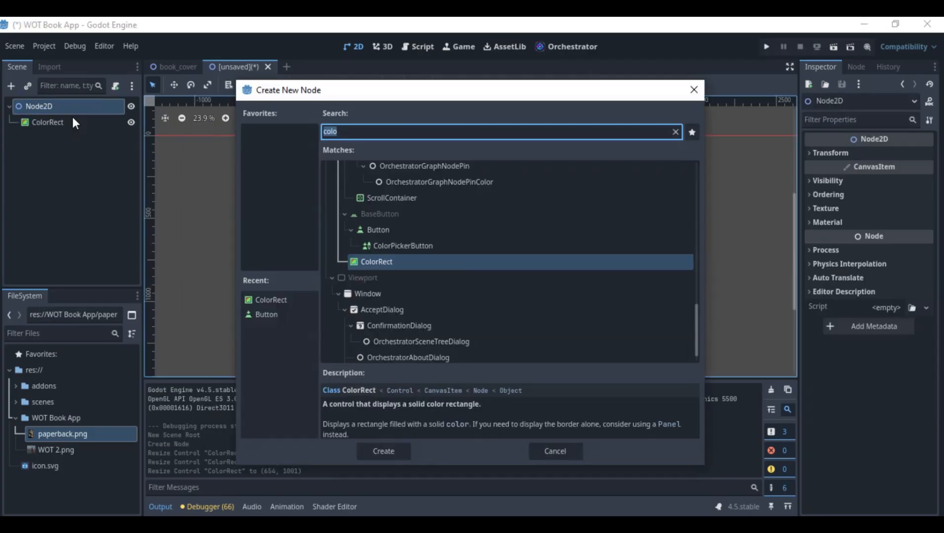
{"action": "type", "text": "rich"}
{"action": "key", "text": "Return"}
{"action": "left_click_drag", "start_coordinate": [364, 137], "coordinate": [472, 305]}
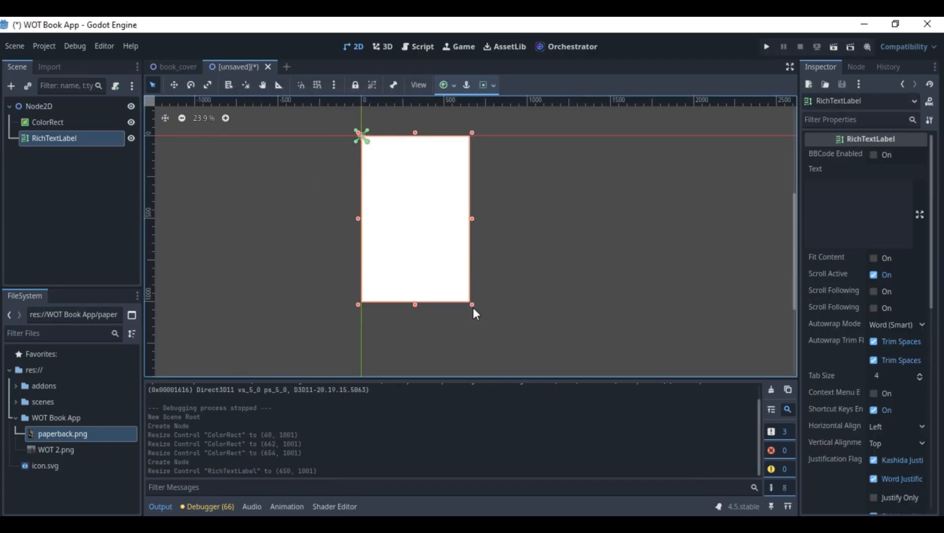
Paste the book text into the label, delete page numbers 1 and 2, and add two blank lines after the title
{"action": "left_click", "coordinate": [920, 215]}
{"action": "key", "text": "ctrl+v"}
{"action": "scroll", "coordinate": [340, 122], "scroll_direction": "up", "scroll_amount": 15}
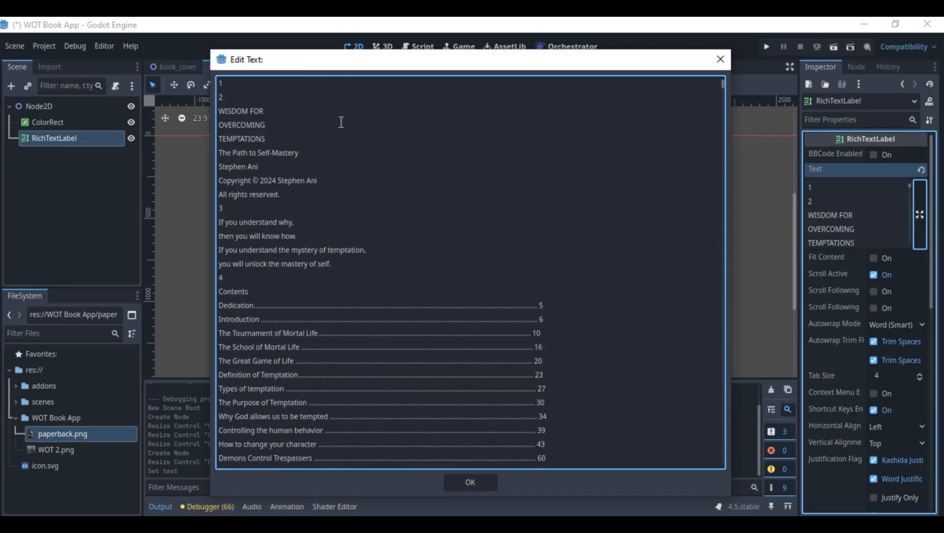
{"action": "key", "text": "BackSpace"}
{"action": "left_click", "coordinate": [221, 98]}
{"action": "key", "text": "BackSpace"}
{"action": "left_click", "coordinate": [274, 112]}
{"action": "key", "text": "Return"}
{"action": "key", "text": "Return"}
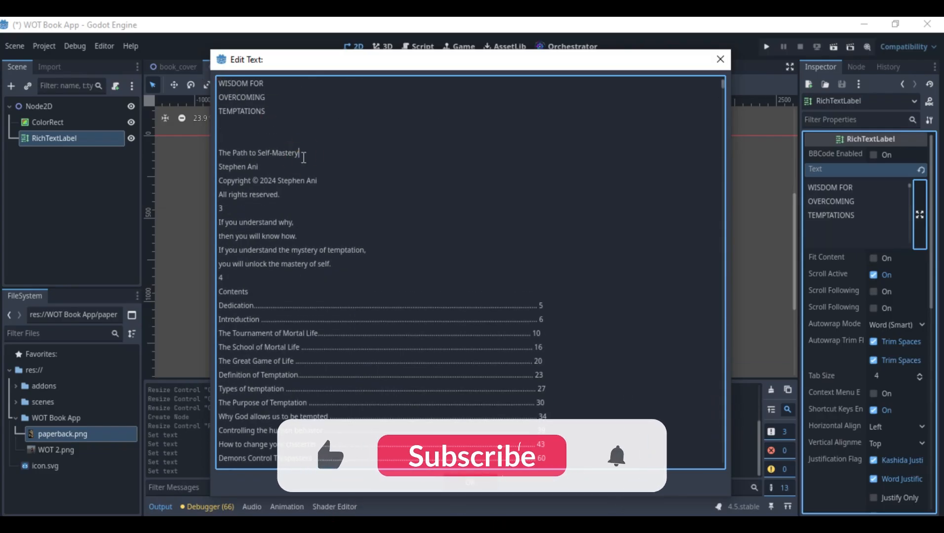
Add two blank lines after the subtitle and replace page numbers 3 and 4 with blank lines
{"action": "left_click", "coordinate": [301, 155]}
{"action": "key", "text": "Return"}
{"action": "key", "text": "Return"}
{"action": "left_click", "coordinate": [299, 195]}
{"action": "left_click", "coordinate": [280, 234]}
{"action": "key", "text": "BackSpace"}
{"action": "key", "text": "Return"}
{"action": "left_click", "coordinate": [246, 321]}
{"action": "key", "text": "BackSpace"}
{"action": "key", "text": "Return"}
{"action": "key", "text": "Return"}
Replace page number 5 above the Dedication with blank lines and confirm the text
{"action": "scroll", "coordinate": [242, 297], "scroll_direction": "down", "scroll_amount": 12}
{"action": "left_click_drag", "start_coordinate": [224, 208], "coordinate": [216, 209]}
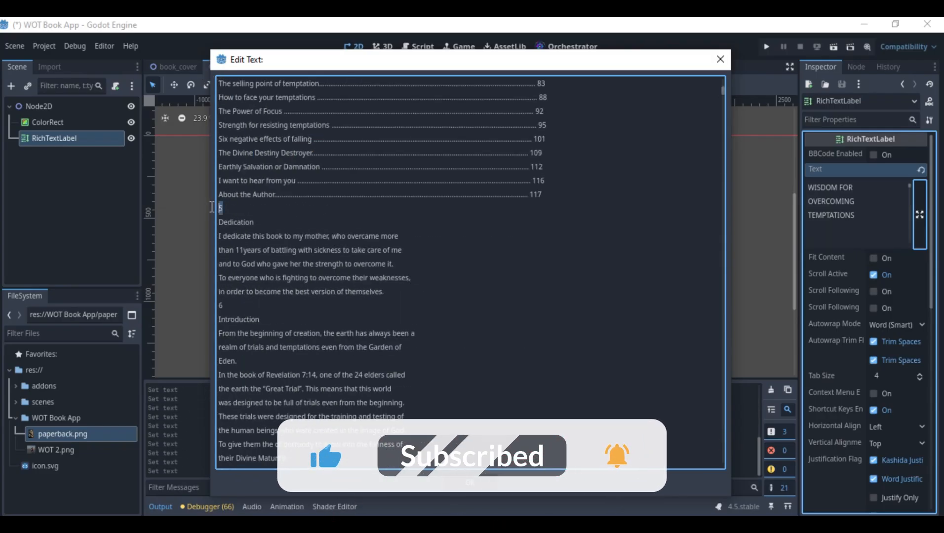
{"action": "key", "text": "BackSpace"}
{"action": "key", "text": "Return"}
{"action": "key", "text": "Return"}
{"action": "left_click_drag", "start_coordinate": [225, 334], "coordinate": [216, 336]}
{"action": "left_click", "coordinate": [470, 483]}
Widen the text label to 654 by 1001 to match the page rectangle
{"action": "scroll", "coordinate": [345, 143], "scroll_direction": "up", "scroll_amount": 12}
{"action": "scroll", "coordinate": [492, 129], "scroll_direction": "down", "scroll_amount": 12}
{"action": "left_click_drag", "start_coordinate": [579, 212], "coordinate": [575, 211]}
Set the ColorRect's color to black and save the scene as Interior.tscn in the scenes folder
{"action": "left_click", "coordinate": [47, 122]}
{"action": "left_click", "coordinate": [901, 153]}
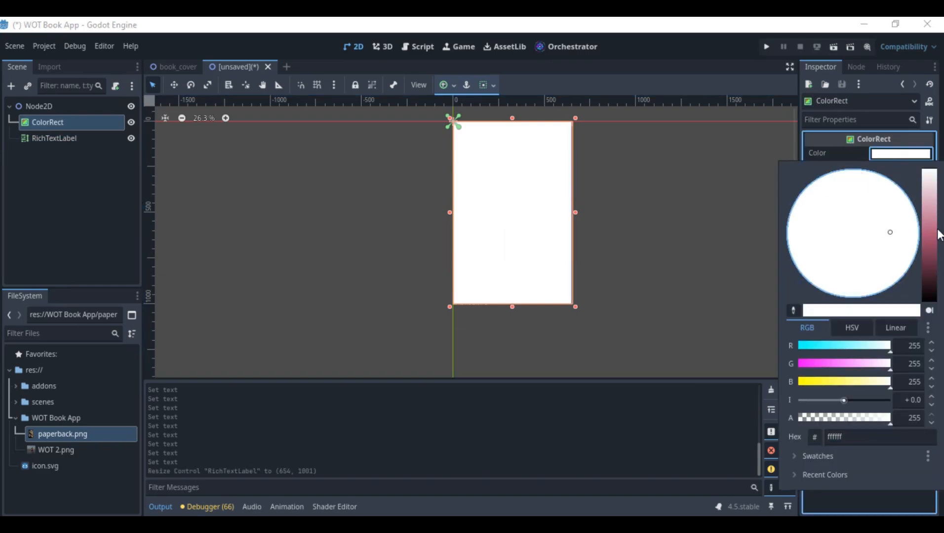
{"action": "left_click_drag", "start_coordinate": [934, 231], "coordinate": [931, 282]}
{"action": "key", "text": "ctrl+s"}
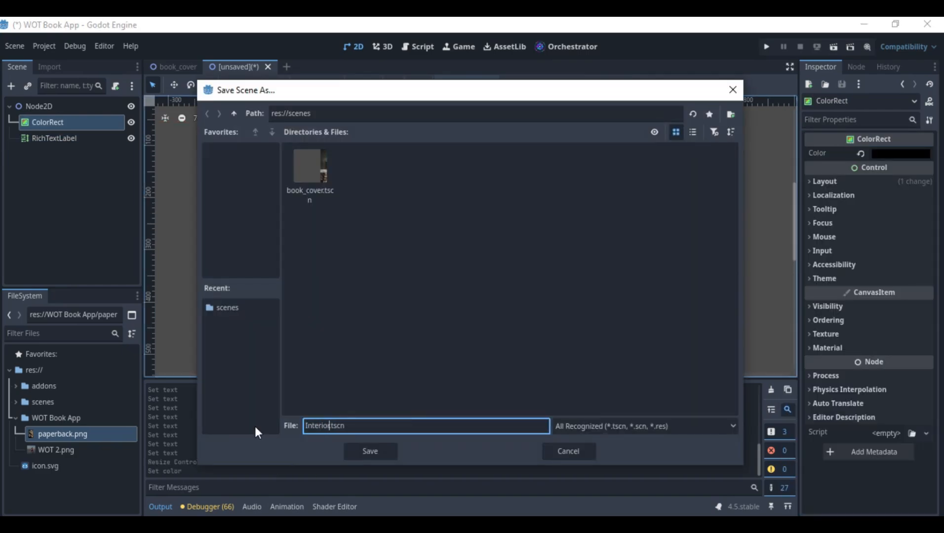
{"action": "left_click", "coordinate": [370, 451]}
Run the current scene, scroll through the book text to check it, and close the running window
{"action": "left_click", "coordinate": [833, 47]}
{"action": "scroll", "coordinate": [461, 142], "scroll_direction": "down", "scroll_amount": 20}
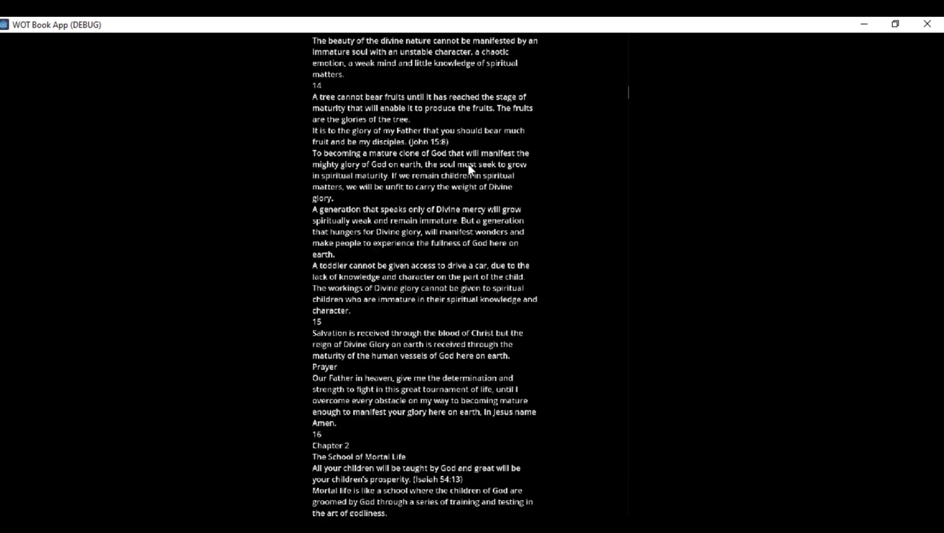
{"action": "scroll", "coordinate": [469, 164], "scroll_direction": "down", "scroll_amount": 20}
{"action": "scroll", "coordinate": [334, 240], "scroll_direction": "up", "scroll_amount": 20}
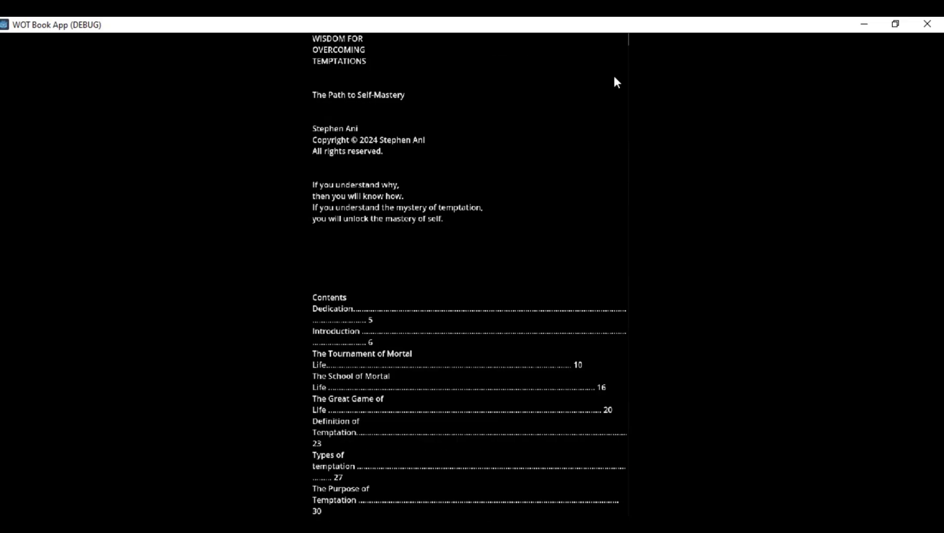
{"action": "left_click", "coordinate": [926, 24]}
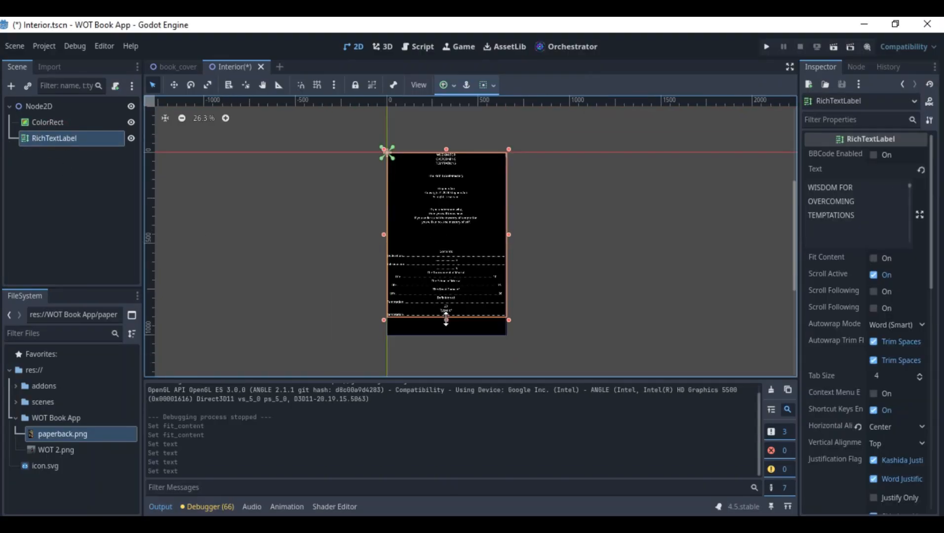
Shorten the text label to 654 by 903 so a strip stays free at the foot of the page
{"action": "key", "text": "ctrl+z"}
{"action": "scroll", "coordinate": [443, 149], "scroll_direction": "up", "scroll_amount": 8}
{"action": "left_click", "coordinate": [445, 222]}
{"action": "left_click_drag", "start_coordinate": [428, 160], "coordinate": [428, 198]}
{"action": "key", "text": "ctrl+z"}
{"action": "left_click_drag", "start_coordinate": [422, 280], "coordinate": [421, 243]}
Add a Button under the root node and rename it Next_Button
{"action": "left_click", "coordinate": [75, 110]}
{"action": "key", "text": "ctrl+a"}
{"action": "type", "text": "button"}
{"action": "key", "text": "Return"}
{"action": "left_click", "coordinate": [64, 154]}
{"action": "type", "text": "Next"}
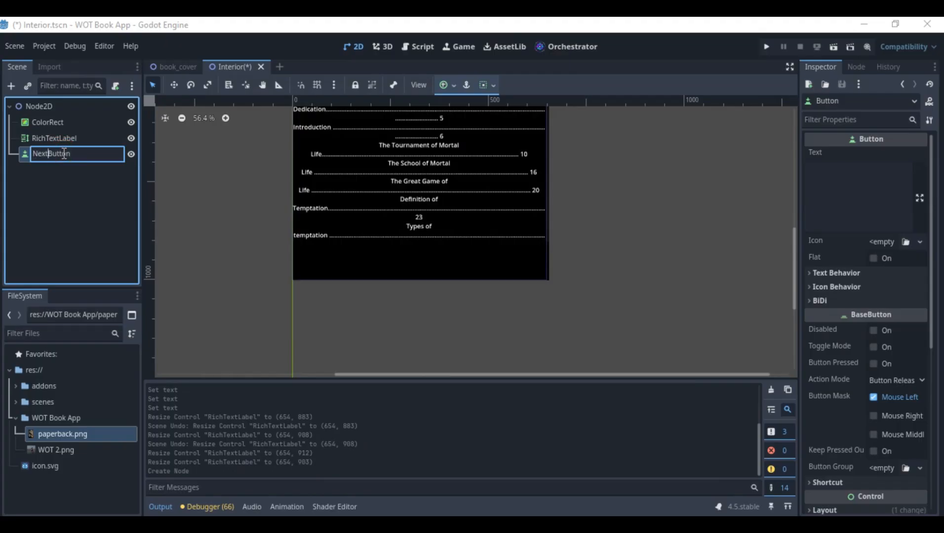
{"action": "type", "text": "_"}
{"action": "key", "text": "Return"}
Set the button's text to Next and move it to about (563, 932), in the page's lower-right corner
{"action": "left_click", "coordinate": [818, 204]}
{"action": "type", "text": "Next"}
{"action": "left_click", "coordinate": [653, 206]}
{"action": "left_click_drag", "start_coordinate": [490, 161], "coordinate": [583, 284]}
{"action": "left_click", "coordinate": [674, 291]}
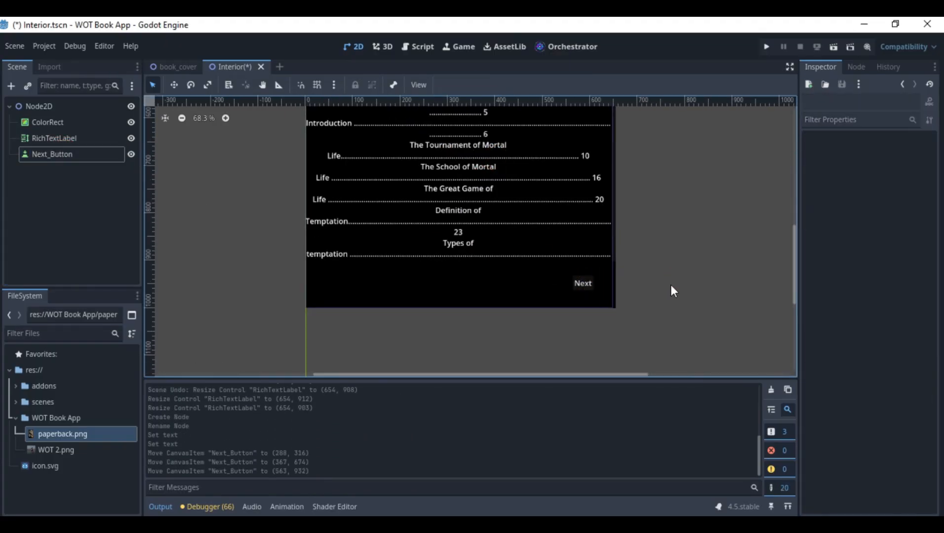
Fine-tune the Next button's fit in the page's lower-right corner and save the scene
{"action": "scroll", "coordinate": [591, 286], "scroll_direction": "up", "scroll_amount": 10}
{"action": "left_click", "coordinate": [587, 284]}
{"action": "left_click_drag", "start_coordinate": [542, 258], "coordinate": [481, 244]}
{"action": "scroll", "coordinate": [641, 260], "scroll_direction": "down", "scroll_amount": 7}
{"action": "left_click_drag", "start_coordinate": [609, 274], "coordinate": [614, 277]}
{"action": "left_click", "coordinate": [699, 267]}
{"action": "key", "text": "ctrl+s"}
{"action": "scroll", "coordinate": [656, 316], "scroll_direction": "down", "scroll_amount": 10}
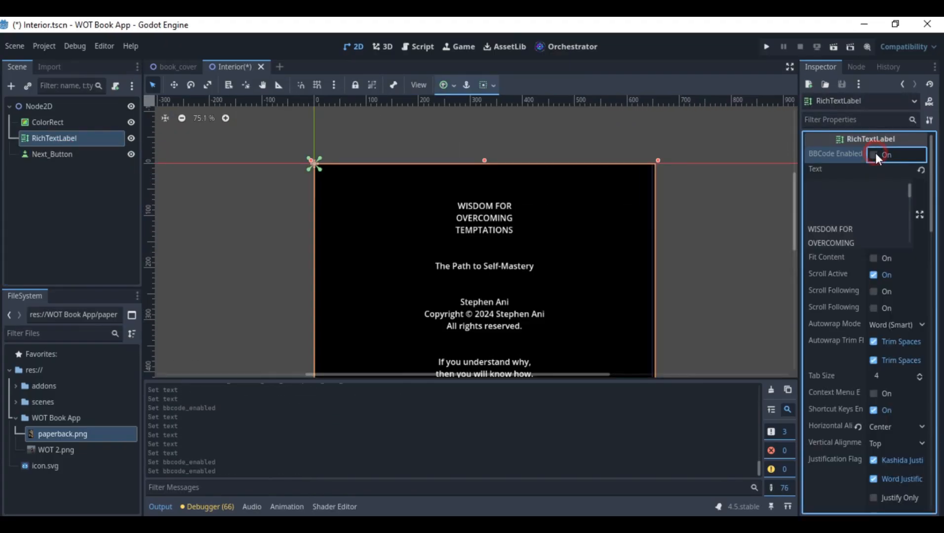
Using BBCode in the label's text, wrap the title in [b] tags and the four-line quotation in [i] tags
{"action": "left_click", "coordinate": [920, 215]}
{"action": "key", "text": "BackSpace"}
{"action": "key", "text": "BackSpace"}
{"action": "key", "text": "Return"}
{"action": "key", "text": "Right"}
{"action": "key", "text": "Right"}
{"action": "key", "text": "Right"}
{"action": "key", "text": "Right"}
{"action": "key", "text": "Right"}
{"action": "key", "text": "Right"}
{"action": "key", "text": "Right"}
{"action": "key", "text": "Right"}
{"action": "key", "text": "Right"}
{"action": "key", "text": "Right"}
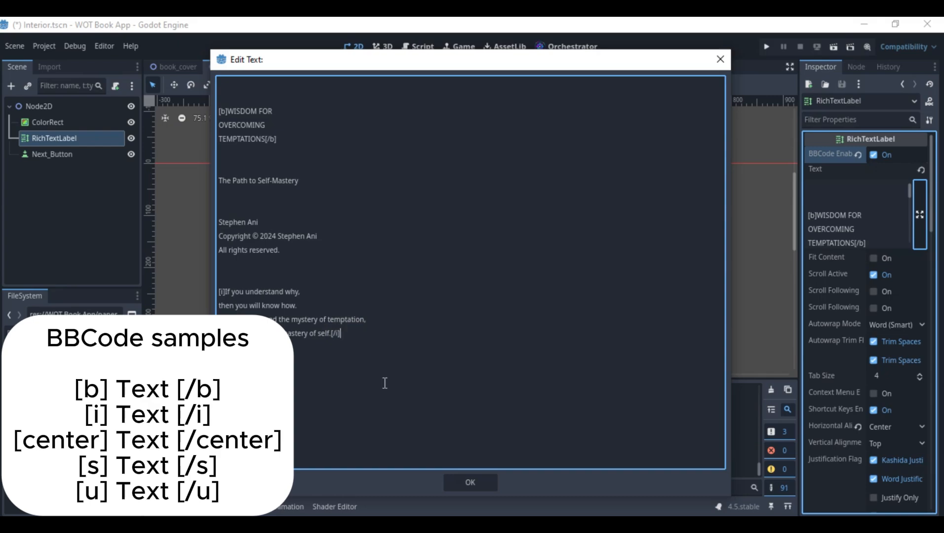
{"action": "left_click", "coordinate": [470, 483]}
{"action": "scroll", "coordinate": [537, 230], "scroll_direction": "down", "scroll_amount": 5}
{"action": "scroll", "coordinate": [529, 234], "scroll_direction": "up", "scroll_amount": 3}
{"action": "scroll", "coordinate": [489, 234], "scroll_direction": "down", "scroll_amount": 5}
{"action": "middle_click_drag", "start_coordinate": [483, 233], "coordinate": [454, 194]}
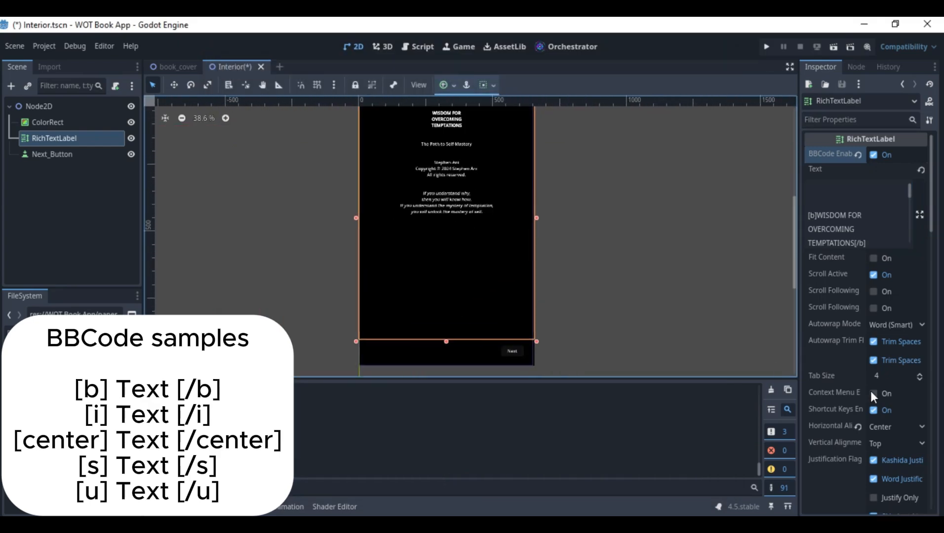
Expand the text label's theme overrides and show its color override options
{"action": "scroll", "coordinate": [870, 391], "scroll_direction": "down", "scroll_amount": 10}
{"action": "left_click", "coordinate": [825, 283]}
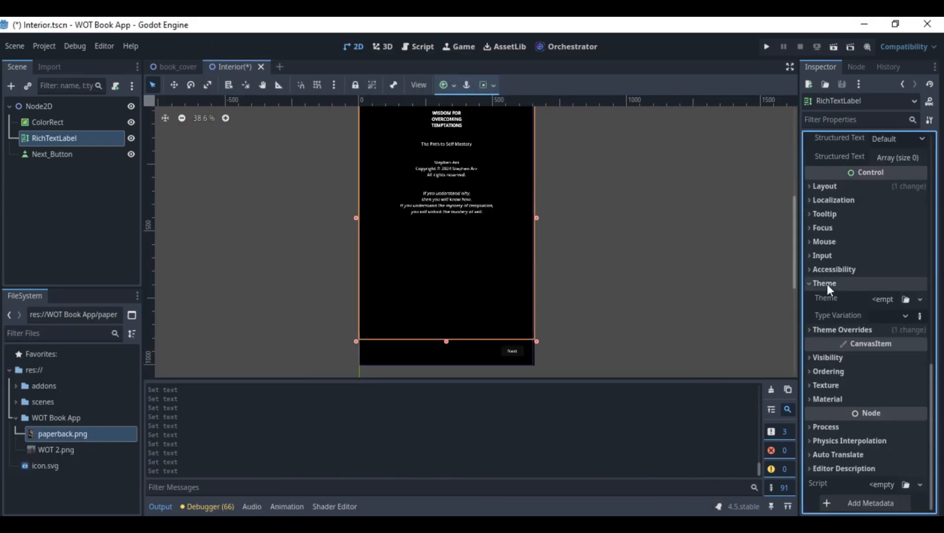
{"action": "left_click", "coordinate": [828, 285]}
{"action": "left_click", "coordinate": [842, 330]}
{"action": "scroll", "coordinate": [850, 317], "scroll_direction": "down", "scroll_amount": 4}
{"action": "left_click", "coordinate": [834, 170]}
{"action": "left_click", "coordinate": [830, 155]}
{"action": "scroll", "coordinate": [853, 201], "scroll_direction": "up", "scroll_amount": 4}
{"action": "scroll", "coordinate": [484, 203], "scroll_direction": "up", "scroll_amount": 2}
{"action": "middle_click_drag", "start_coordinate": [484, 203], "coordinate": [484, 294]}
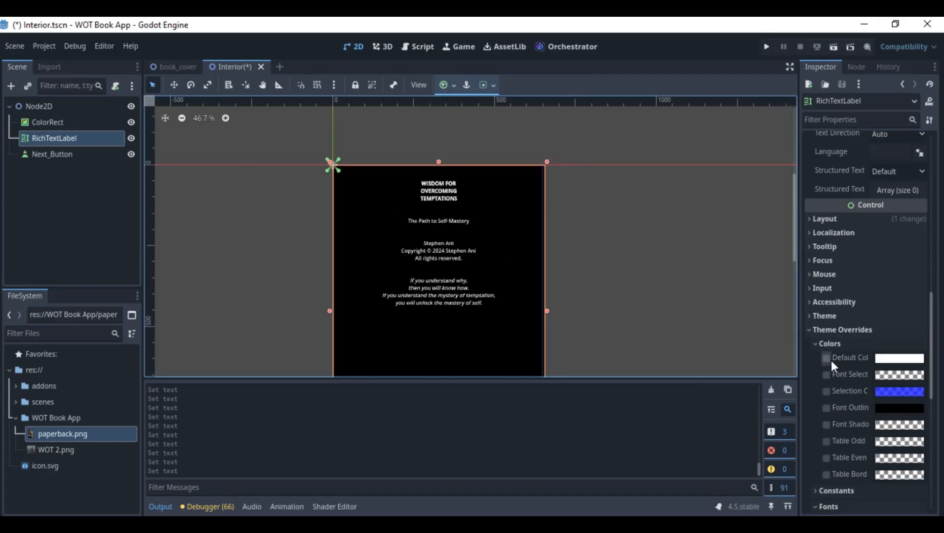
Enable the label's default color override and choose a near-white text color
{"action": "left_click", "coordinate": [827, 358]}
{"action": "left_click", "coordinate": [899, 359]}
{"action": "left_click", "coordinate": [929, 120]}
{"action": "left_click", "coordinate": [842, 155]}
{"action": "left_click", "coordinate": [832, 171]}
{"action": "left_click", "coordinate": [929, 87]}
{"action": "left_click", "coordinate": [812, 142]}
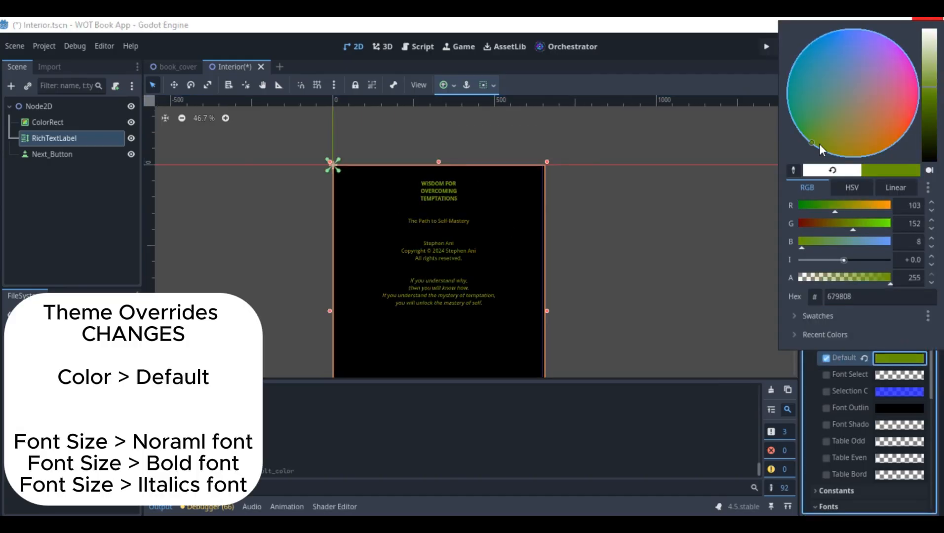
{"action": "left_click_drag", "start_coordinate": [930, 74], "coordinate": [929, 24]}
{"action": "left_click", "coordinate": [680, 262]}
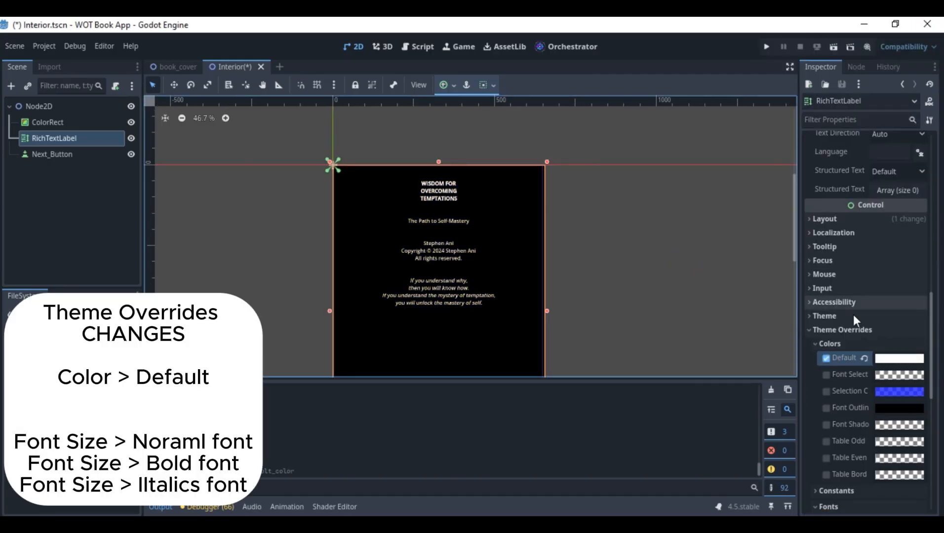
Enable the bold and italics font size overrides and set the bold font size to 32 px
{"action": "scroll", "coordinate": [850, 313], "scroll_direction": "down", "scroll_amount": 2}
{"action": "left_click", "coordinate": [826, 253]}
{"action": "left_click", "coordinate": [826, 265]}
{"action": "left_click", "coordinate": [826, 265]}
{"action": "left_click", "coordinate": [828, 281]}
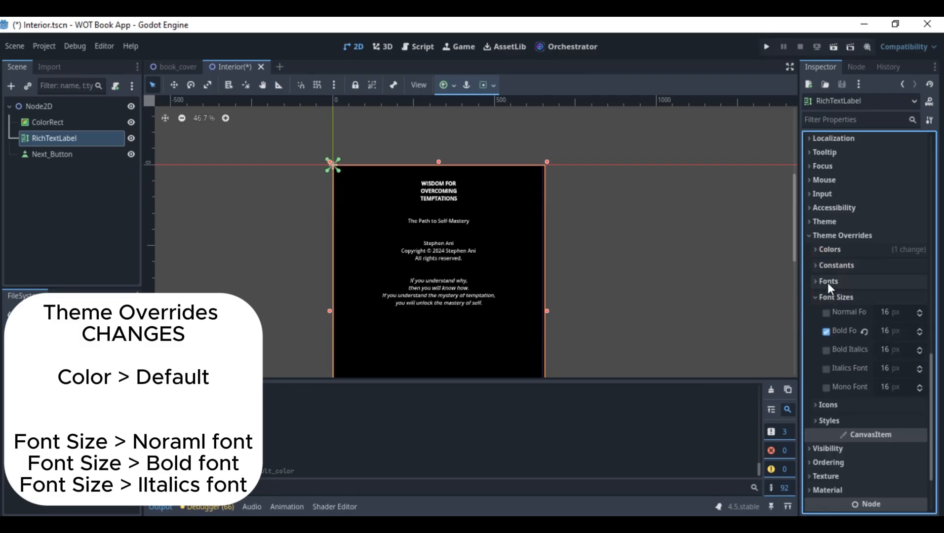
{"action": "left_click", "coordinate": [827, 331]}
{"action": "left_click", "coordinate": [827, 331]}
{"action": "left_click", "coordinate": [826, 368]}
{"action": "left_click", "coordinate": [919, 328]}
{"action": "left_click", "coordinate": [919, 328]}
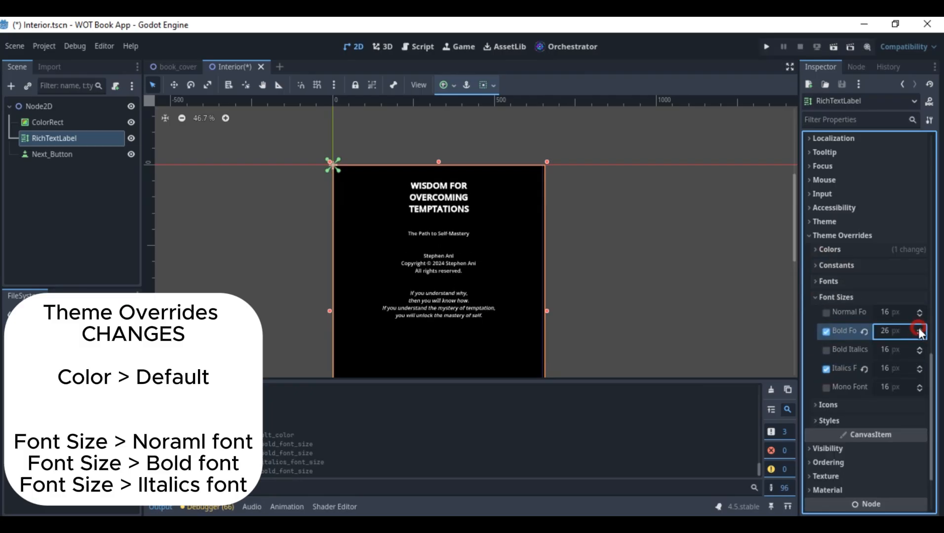
{"action": "left_click", "coordinate": [919, 328]}
Set the italics font size to 18 px, then enable the normal font size override at 18 px
{"action": "left_click", "coordinate": [920, 367]}
{"action": "left_click", "coordinate": [920, 368]}
{"action": "left_click", "coordinate": [826, 313]}
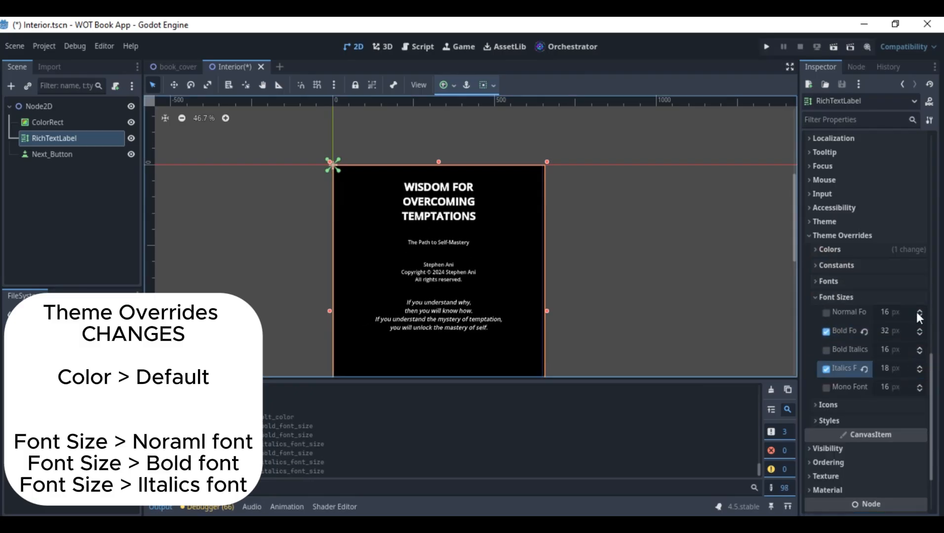
{"action": "left_click", "coordinate": [920, 310]}
{"action": "left_click", "coordinate": [920, 310]}
Increase the bold font size to 58 px for a larger page title
{"action": "left_click", "coordinate": [920, 329]}
{"action": "left_click", "coordinate": [920, 329]}
{"action": "left_click", "coordinate": [920, 329]}
{"action": "scroll", "coordinate": [555, 277], "scroll_direction": "down", "scroll_amount": 4}
{"action": "middle_click_drag", "start_coordinate": [555, 291], "coordinate": [522, 220]}
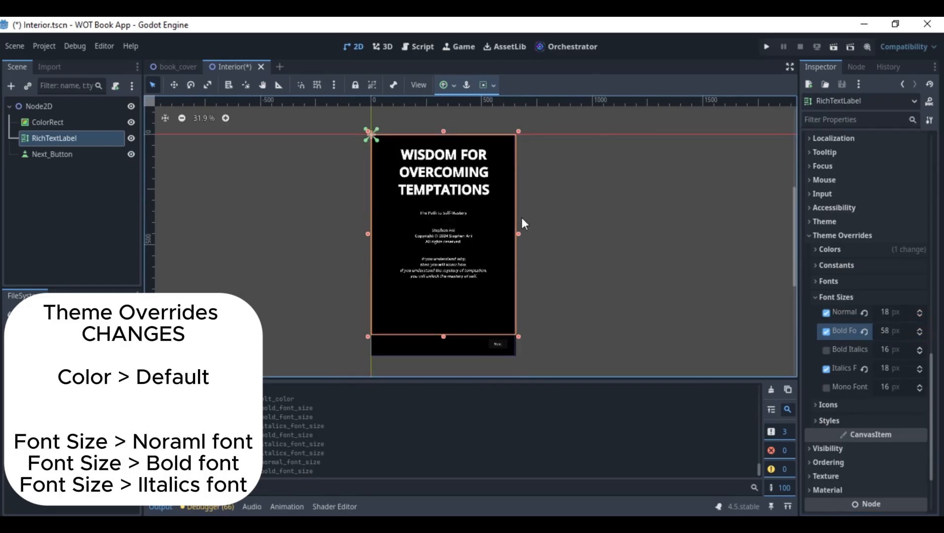
Add two blank lines after the title, two after the subtitle and three after the copyright notice, and confirm the text
{"action": "scroll", "coordinate": [522, 232], "scroll_direction": "up", "scroll_amount": 2}
{"action": "scroll", "coordinate": [847, 223], "scroll_direction": "up", "scroll_amount": 13}
{"action": "left_click", "coordinate": [920, 214]}
{"action": "left_click", "coordinate": [302, 142]}
{"action": "key", "text": "Return"}
{"action": "key", "text": "Return"}
{"action": "left_click", "coordinate": [314, 217]}
{"action": "key", "text": "Return"}
{"action": "key", "text": "Return"}
{"action": "left_click", "coordinate": [301, 307]}
{"action": "key", "text": "Return"}
{"action": "key", "text": "Return"}
{"action": "key", "text": "Return"}
{"action": "left_click", "coordinate": [475, 485]}
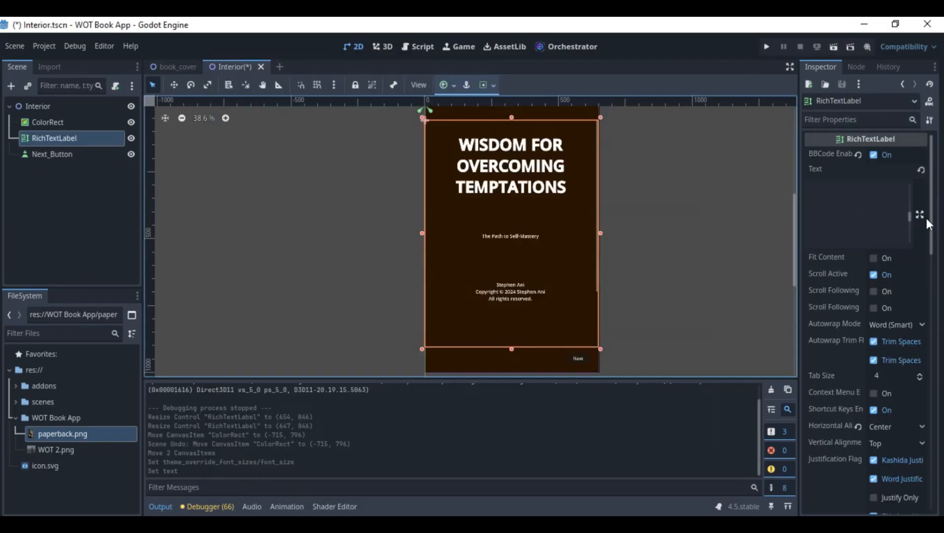
Shorten the dot leaders in the RichTextLabel's contents list from "The Tournament of Mortal Life" through "Controlling the human behavior"
{"action": "left_click", "coordinate": [919, 215]}
{"action": "scroll", "coordinate": [568, 457], "scroll_direction": "down", "scroll_amount": 2}
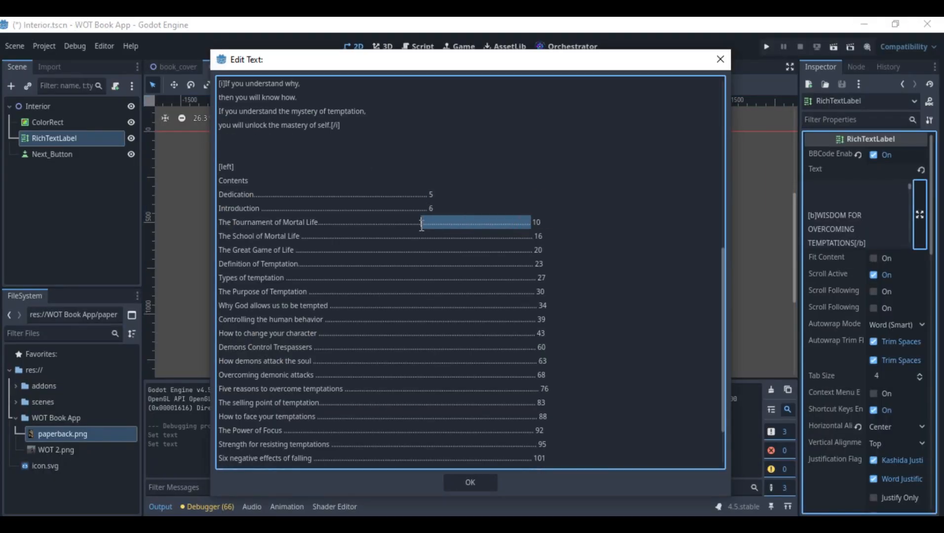
{"action": "key", "text": "BackSpace"}
{"action": "left_click_drag", "start_coordinate": [536, 277], "coordinate": [435, 278]}
{"action": "key", "text": "BackSpace"}
{"action": "left_click_drag", "start_coordinate": [538, 291], "coordinate": [432, 291]}
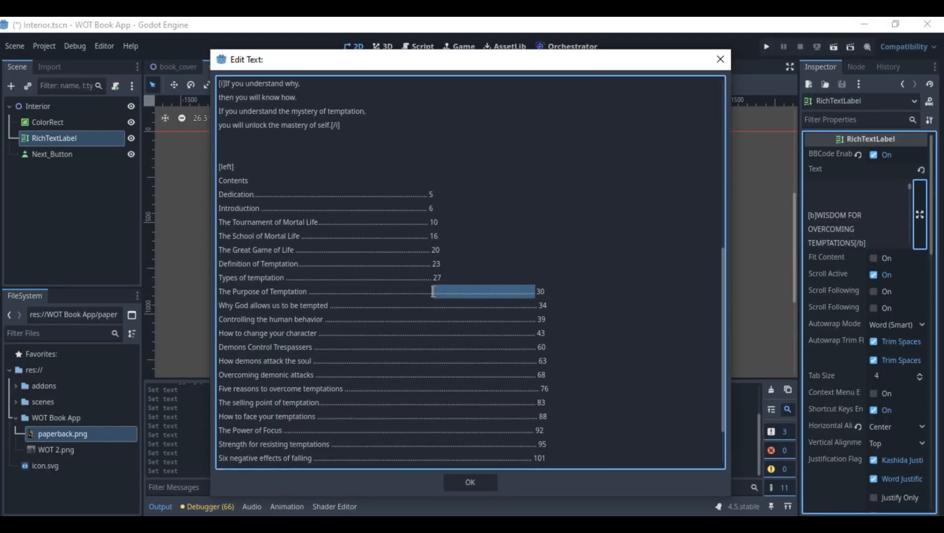
{"action": "key", "text": "BackSpace"}
{"action": "left_click_drag", "start_coordinate": [535, 319], "coordinate": [437, 319]}
{"action": "key", "text": "BackSpace"}
Shorten the dot leaders of the remaining contents entries, from "How to change your character" through "About the Author"
{"action": "left_click_drag", "start_coordinate": [534, 347], "coordinate": [444, 344]}
{"action": "scroll", "coordinate": [435, 352], "scroll_direction": "down", "scroll_amount": 2}
{"action": "left_click_drag", "start_coordinate": [536, 306], "coordinate": [436, 306]}
{"action": "key", "text": "BackSpace"}
{"action": "left_click_drag", "start_coordinate": [539, 319], "coordinate": [437, 320]}
{"action": "key", "text": "BackSpace"}
{"action": "left_click_drag", "start_coordinate": [537, 333], "coordinate": [436, 333]}
{"action": "key", "text": "BackSpace"}
{"action": "left_click_drag", "start_coordinate": [538, 349], "coordinate": [492, 349]}
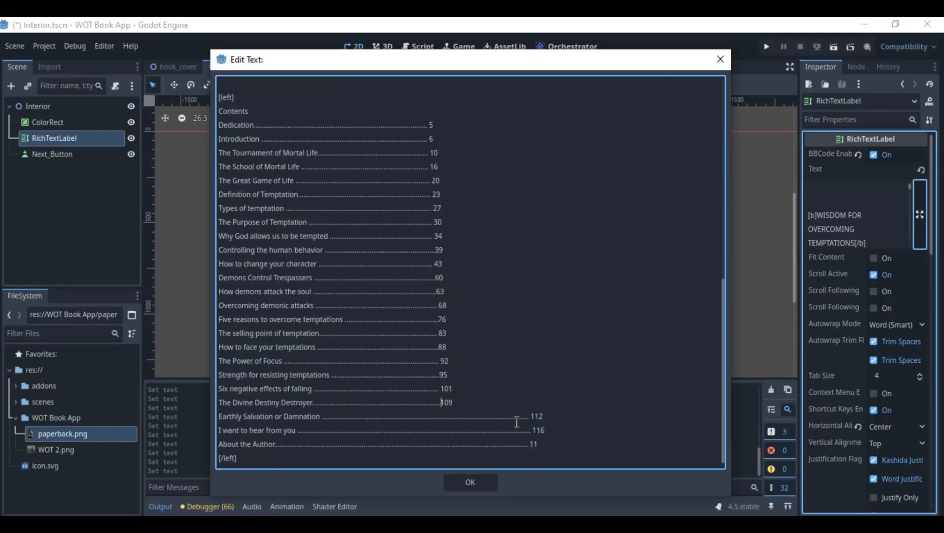
{"action": "left_click_drag", "start_coordinate": [528, 417], "coordinate": [441, 416]}
{"action": "key", "text": "BackSpace"}
{"action": "left_click_drag", "start_coordinate": [532, 431], "coordinate": [440, 430]}
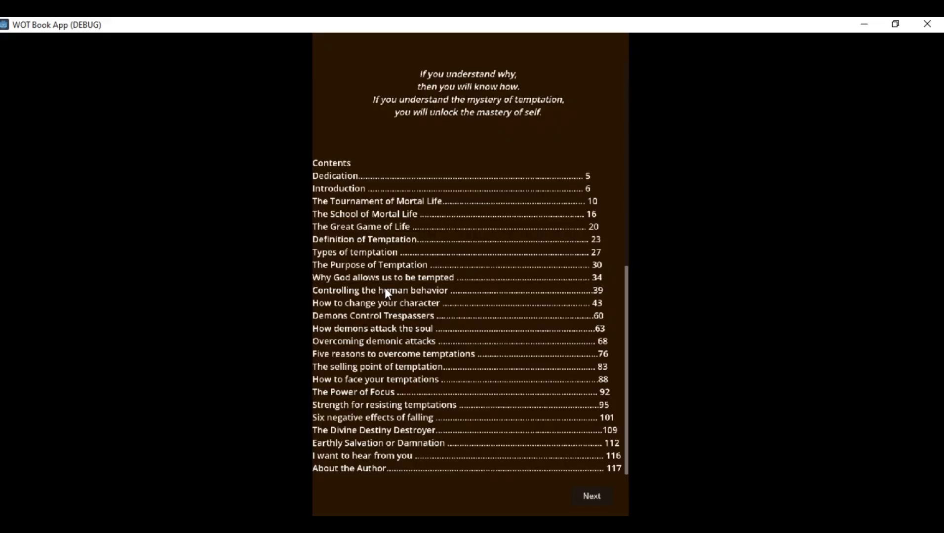
{"action": "left_click", "coordinate": [438, 392]}
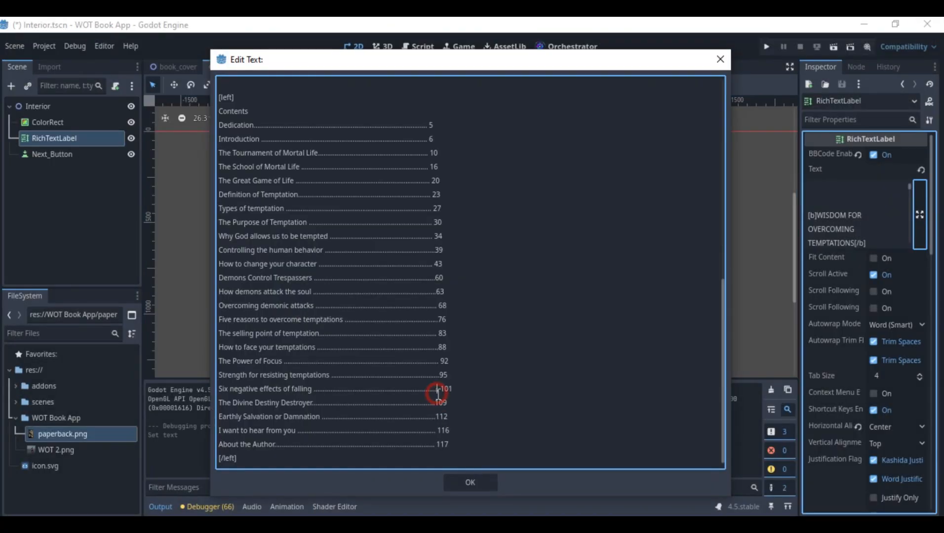
{"action": "scroll", "coordinate": [424, 290], "scroll_direction": "down", "scroll_amount": 1}
{"action": "scroll", "coordinate": [424, 290], "scroll_direction": "down", "scroll_amount": 2}
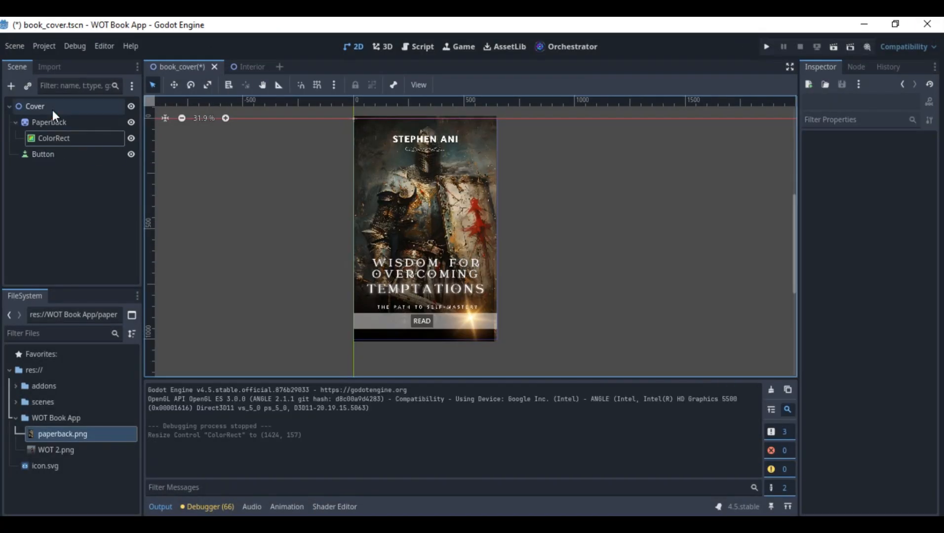
Attach a new Orchestrator script book_cover.os to the Cover node, saved in a new folder named scripts
{"action": "right_click", "coordinate": [54, 115]}
{"action": "left_click", "coordinate": [91, 200]}
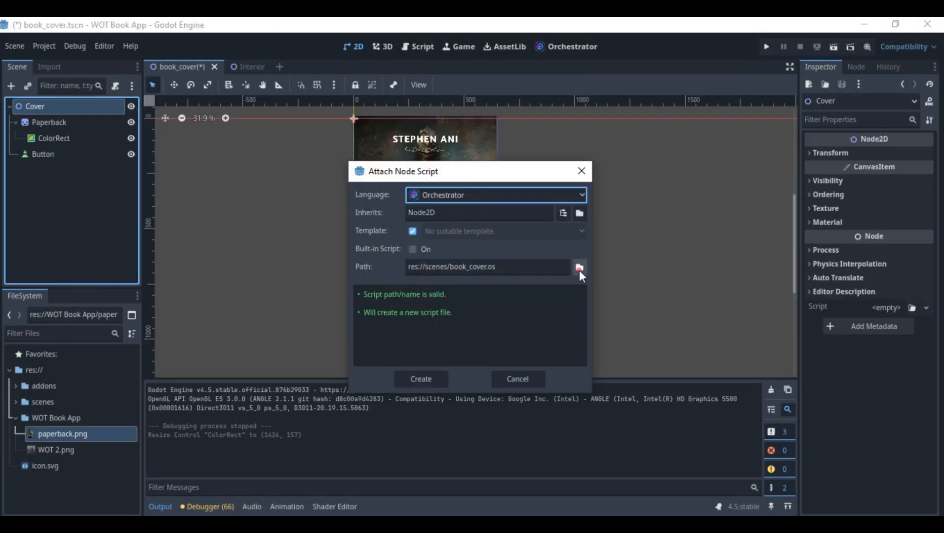
{"action": "left_click", "coordinate": [579, 267]}
{"action": "left_click", "coordinate": [731, 114]}
{"action": "type", "text": "scripts"}
{"action": "left_click", "coordinate": [447, 302]}
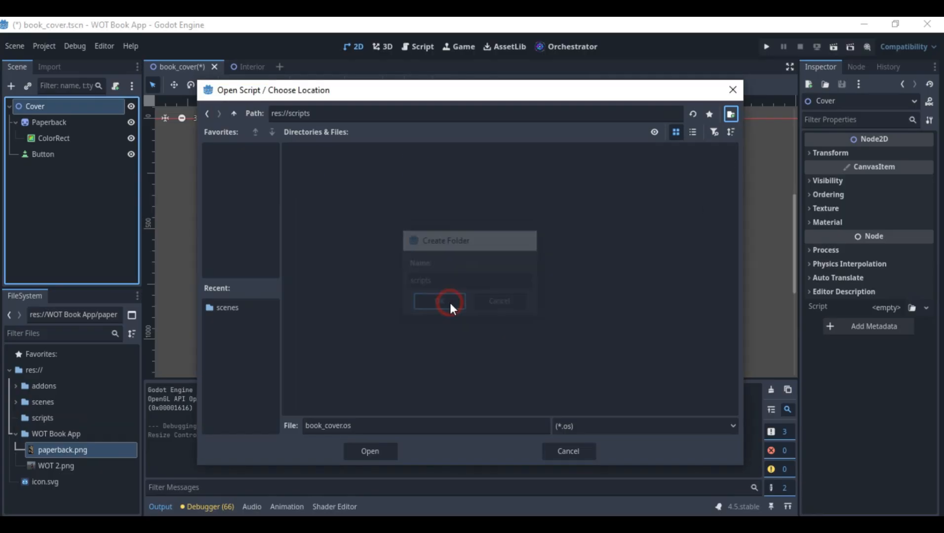
{"action": "left_click", "coordinate": [376, 450]}
{"action": "left_click", "coordinate": [420, 379]}
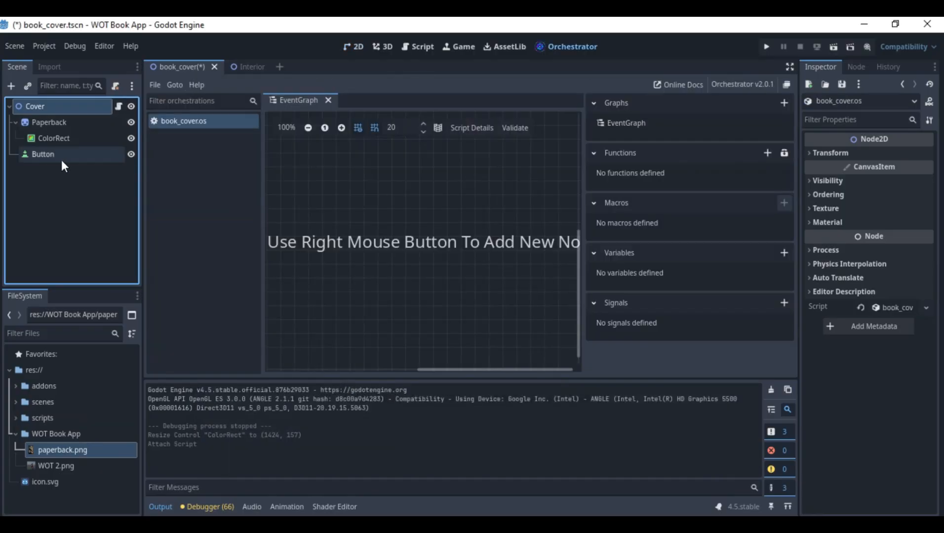
Connect the cover Button's pressed signal to the Cover node with the receiver method _on_button_pressed
{"action": "left_click", "coordinate": [43, 154]}
{"action": "left_click", "coordinate": [857, 66]}
{"action": "left_click", "coordinate": [844, 172]}
{"action": "left_click", "coordinate": [912, 506]}
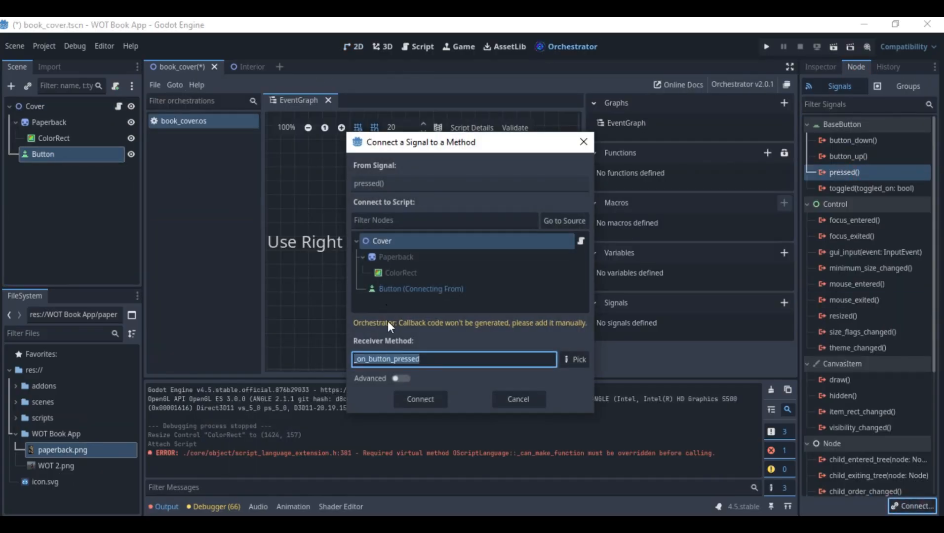
{"action": "left_click", "coordinate": [420, 397]}
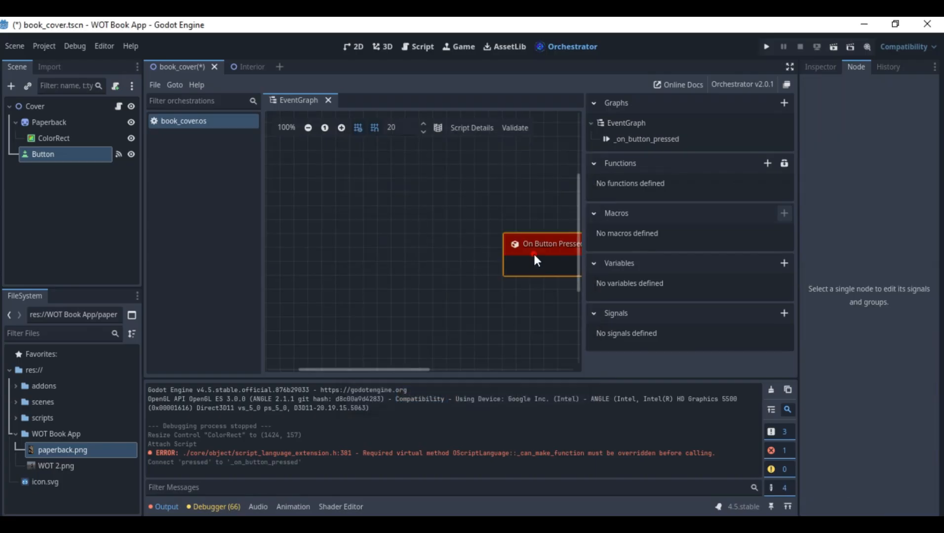
Add a Get Scene Tree node and a Call Change Scene To File node to the book_cover event graph
{"action": "right_click", "coordinate": [342, 281]}
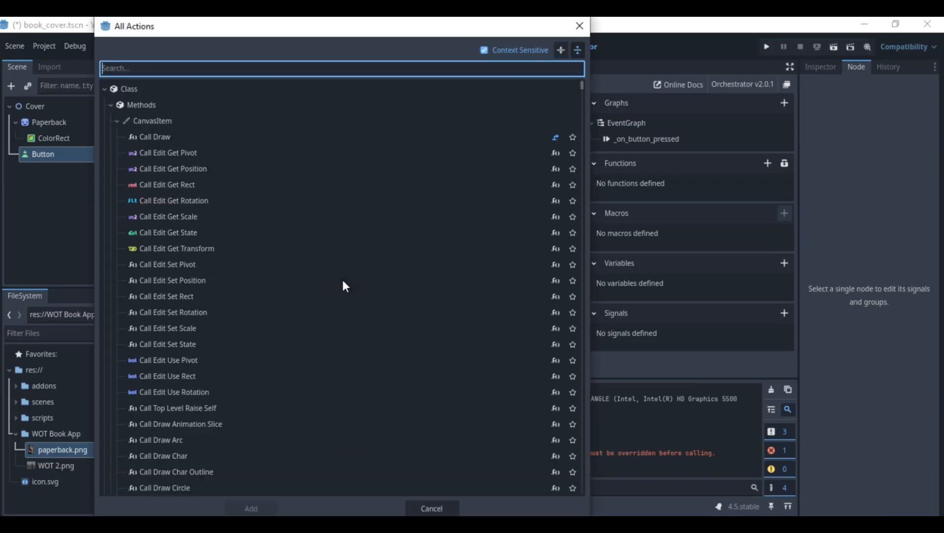
{"action": "type", "text": "scene"}
{"action": "double_click", "coordinate": [196, 312]}
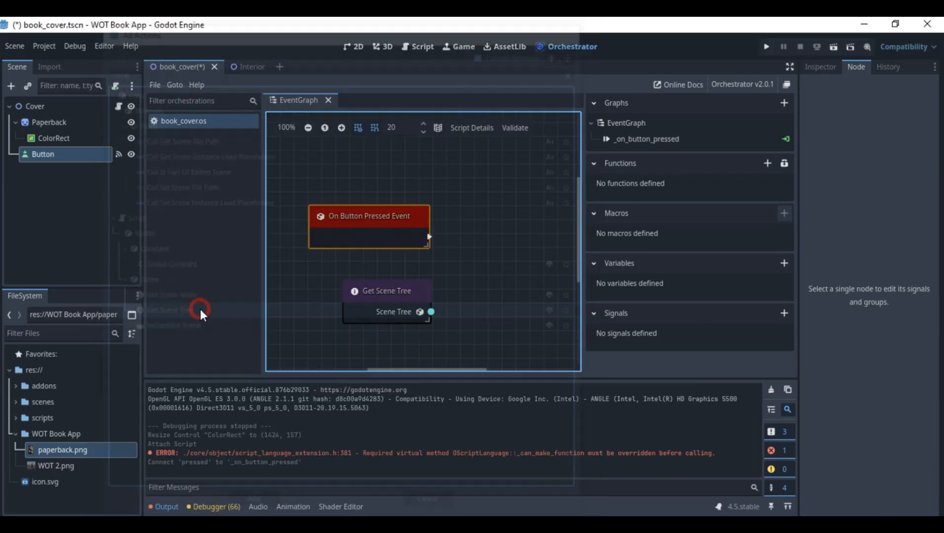
{"action": "left_click_drag", "start_coordinate": [431, 312], "coordinate": [463, 289]}
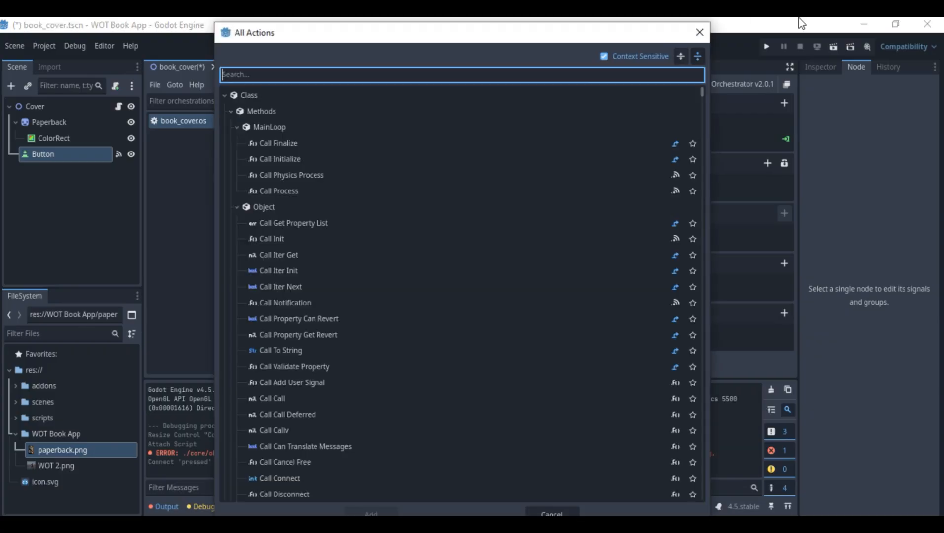
{"action": "type", "text": "chan"}
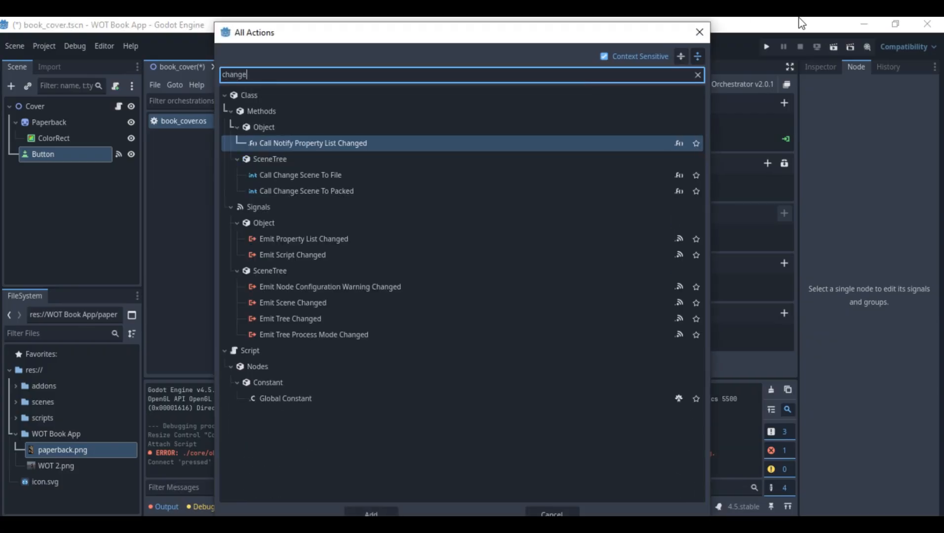
{"action": "type", "text": "ge"}
{"action": "double_click", "coordinate": [273, 175]}
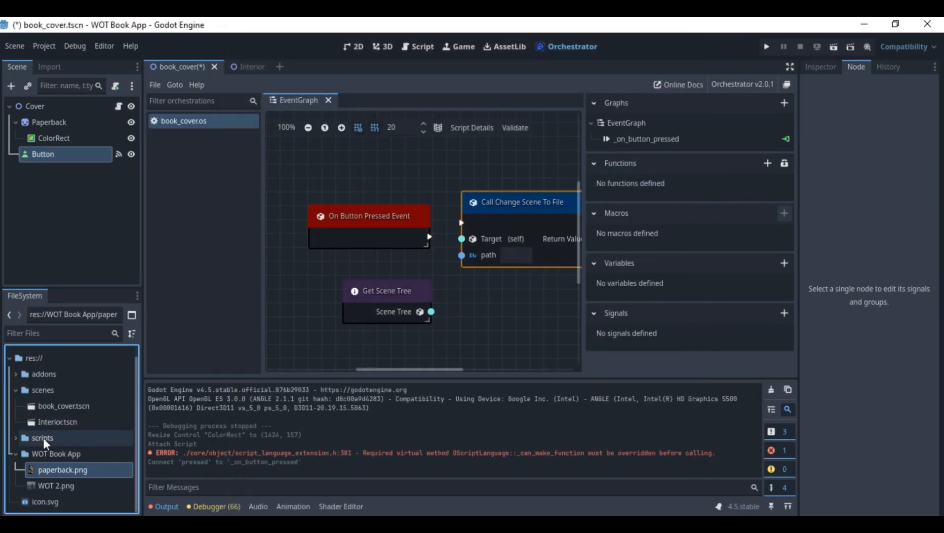
Add a resource path node for Interior.tscn and wire the button event, scene tree and path into Call Change Scene To File
{"action": "left_click_drag", "start_coordinate": [54, 423], "coordinate": [380, 324]}
{"action": "left_click_drag", "start_coordinate": [483, 313], "coordinate": [483, 313]}
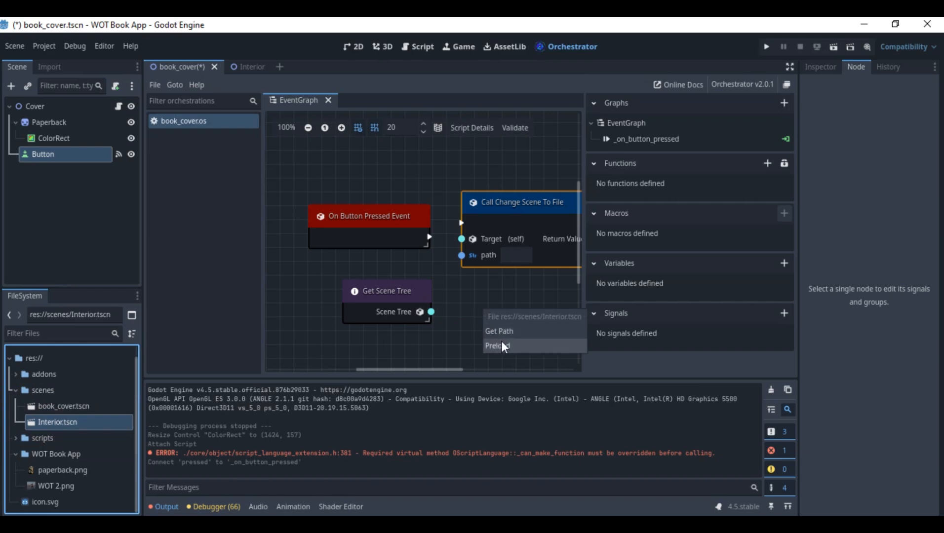
{"action": "left_click", "coordinate": [501, 330]}
{"action": "left_click_drag", "start_coordinate": [421, 340], "coordinate": [339, 338]}
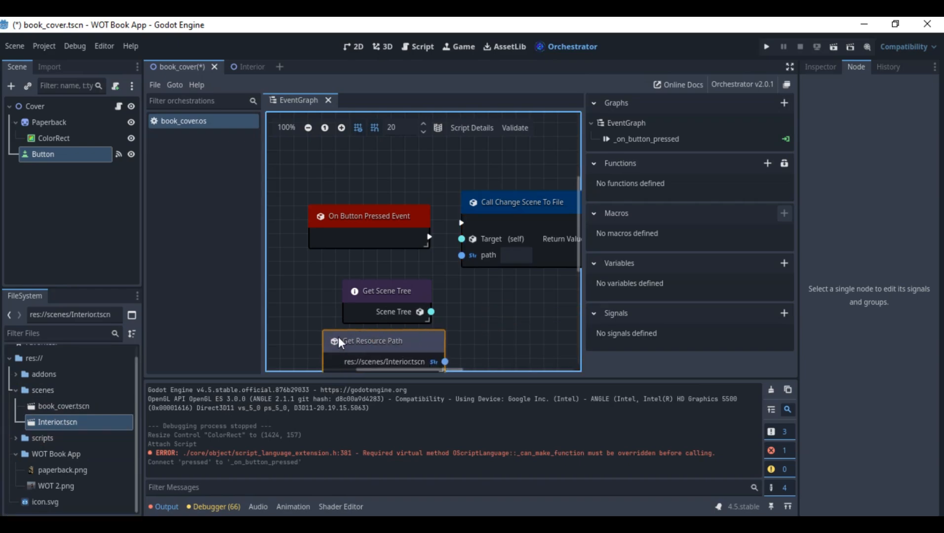
{"action": "left_click_drag", "start_coordinate": [446, 361], "coordinate": [446, 359]}
{"action": "left_click_drag", "start_coordinate": [465, 260], "coordinate": [461, 255]}
{"action": "left_click_drag", "start_coordinate": [406, 301], "coordinate": [461, 223]}
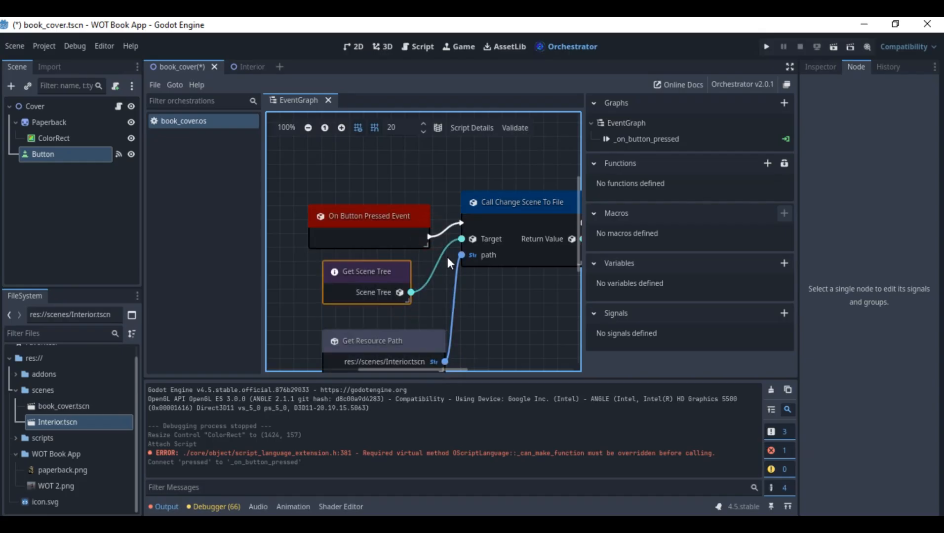
Save the orchestration, run the app to scroll through the Interior page, and close the running app
{"action": "left_click", "coordinate": [155, 84]}
{"action": "left_click", "coordinate": [212, 154]}
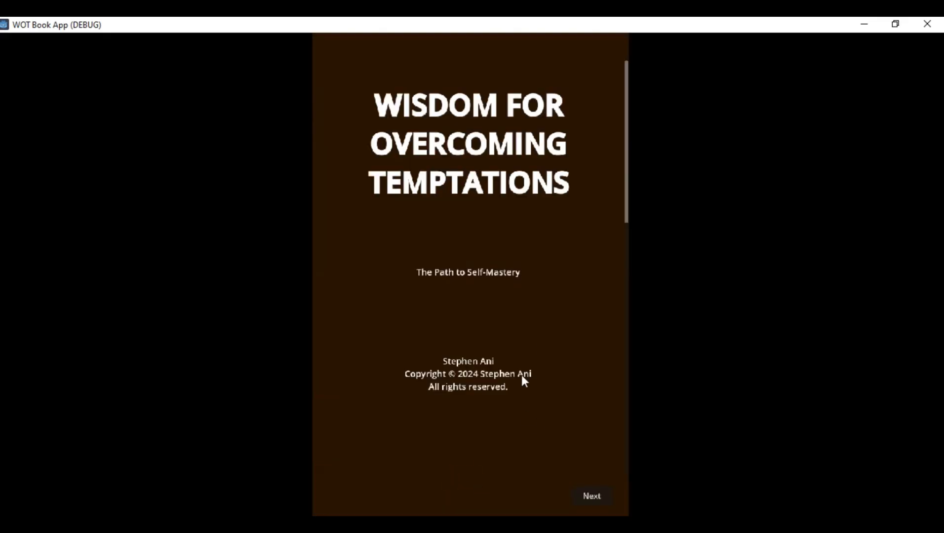
{"action": "scroll", "coordinate": [553, 429], "scroll_direction": "down", "scroll_amount": 10}
{"action": "scroll", "coordinate": [350, 181], "scroll_direction": "up", "scroll_amount": 4}
{"action": "left_click", "coordinate": [927, 24]}
Rearrange the On Button Pressed Event, Get Scene Tree and Get Resource Path nodes neatly beside the scene-change node
{"action": "left_click_drag", "start_coordinate": [377, 223], "coordinate": [365, 198]}
{"action": "left_click_drag", "start_coordinate": [370, 272], "coordinate": [341, 243]}
{"action": "left_click_drag", "start_coordinate": [435, 344], "coordinate": [393, 330]}
Save a copy of the Interior scene as introduction.tscn in the scenes folder
{"action": "left_click", "coordinate": [232, 67]}
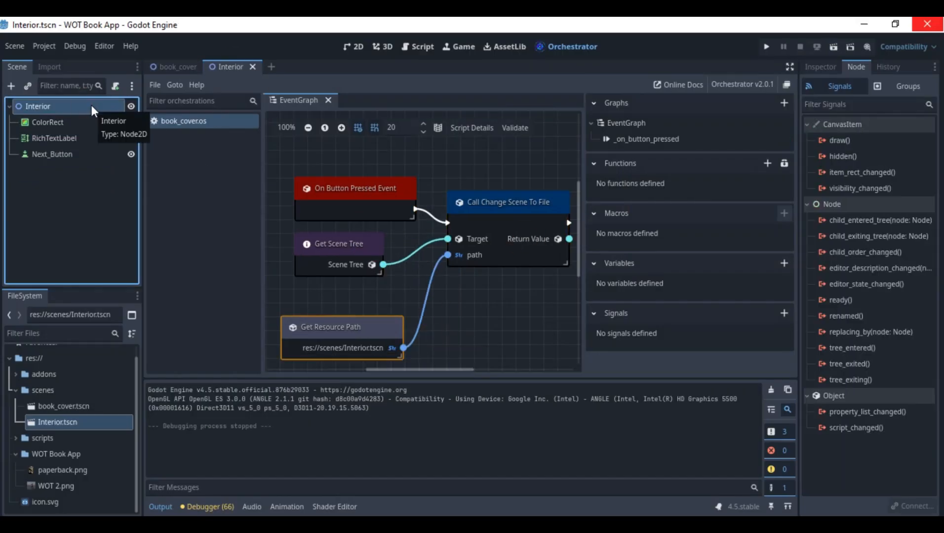
{"action": "right_click", "coordinate": [91, 105]}
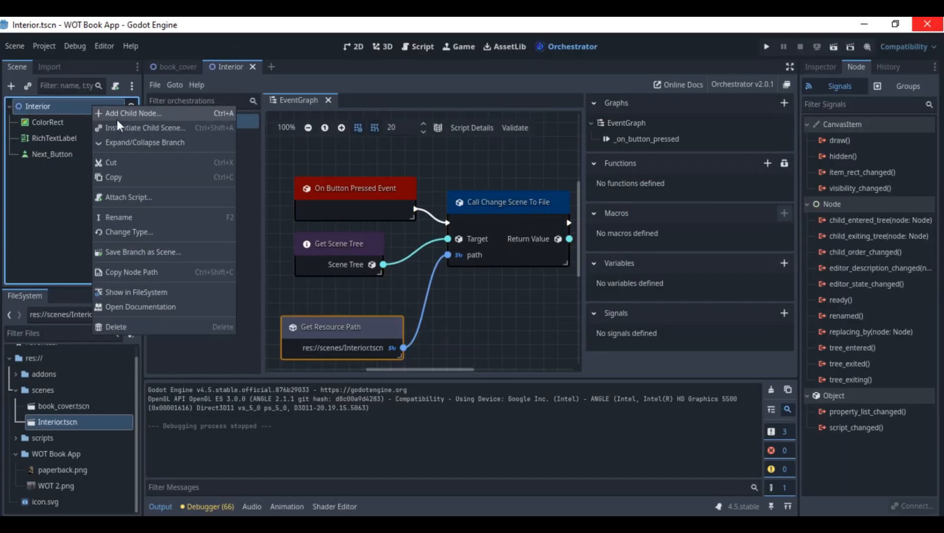
{"action": "right_click", "coordinate": [217, 68]}
{"action": "left_click", "coordinate": [246, 105]}
{"action": "type", "text": "introduction"}
{"action": "left_click", "coordinate": [374, 451]}
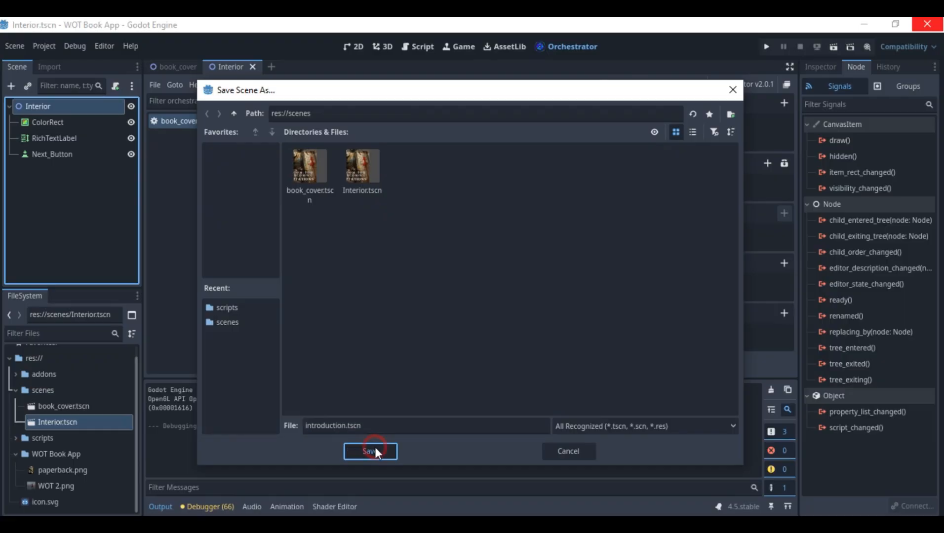
Duplicate Next_Button in the Interior scene, rename the copy Back_Button and move it to the page's lower left at (45, 927)
{"action": "left_click", "coordinate": [231, 67]}
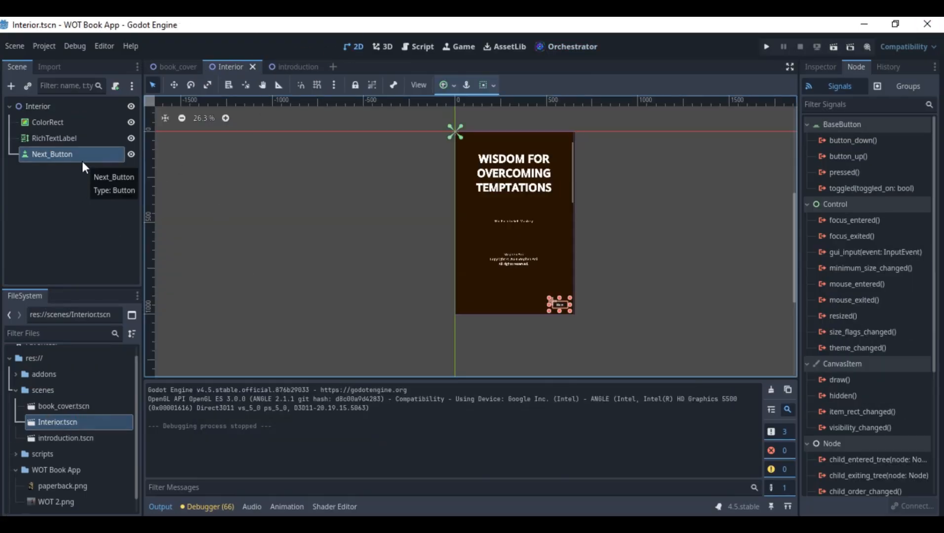
{"action": "key", "text": "ctrl+d"}
{"action": "double_click", "coordinate": [68, 171]}
{"action": "type", "text": "Back_Button"}
{"action": "left_click_drag", "start_coordinate": [495, 285], "coordinate": [346, 285]}
{"action": "key", "text": "Left"}
{"action": "key", "text": "Left"}
{"action": "key", "text": "Left"}
{"action": "key", "text": "Left"}
Duplicate Next_Button in the introduction scene, rename the copy Back_Button and move it to (40, 927)
{"action": "left_click", "coordinate": [303, 67]}
{"action": "key", "text": "ctrl+d"}
{"action": "type", "text": "Back_Butt"}
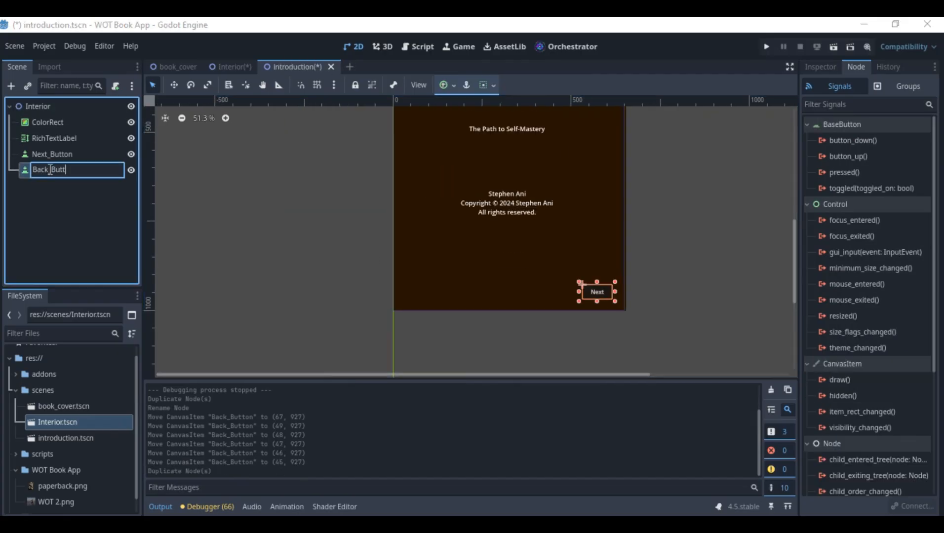
{"action": "type", "text": "on"}
{"action": "key", "text": "Return"}
{"action": "scroll", "coordinate": [503, 321], "scroll_direction": "down", "scroll_amount": 5}
{"action": "left_click_drag", "start_coordinate": [561, 310], "coordinate": [454, 310]}
Duplicate Next_Button again in the introduction scene and move the copy near the page's upper right at (516, 15)
{"action": "scroll", "coordinate": [467, 312], "scroll_direction": "up", "scroll_amount": 12}
{"action": "left_click", "coordinate": [501, 316]}
{"action": "key", "text": "ctrl+d"}
{"action": "left_click_drag", "start_coordinate": [516, 322], "coordinate": [505, 151]}
{"action": "key", "text": "Up"}
{"action": "key", "text": "Up"}
Align Next_Button2 with the lower Next button by placing it at (530, 23), and save the introduction scene
{"action": "scroll", "coordinate": [496, 156], "scroll_direction": "down", "scroll_amount": 3}
{"action": "left_click", "coordinate": [75, 46]}
{"action": "left_click", "coordinate": [402, 61]}
{"action": "scroll", "coordinate": [513, 213], "scroll_direction": "up", "scroll_amount": 15}
{"action": "middle_click_drag", "start_coordinate": [474, 374], "coordinate": [479, 148]}
{"action": "left_click", "coordinate": [474, 213]}
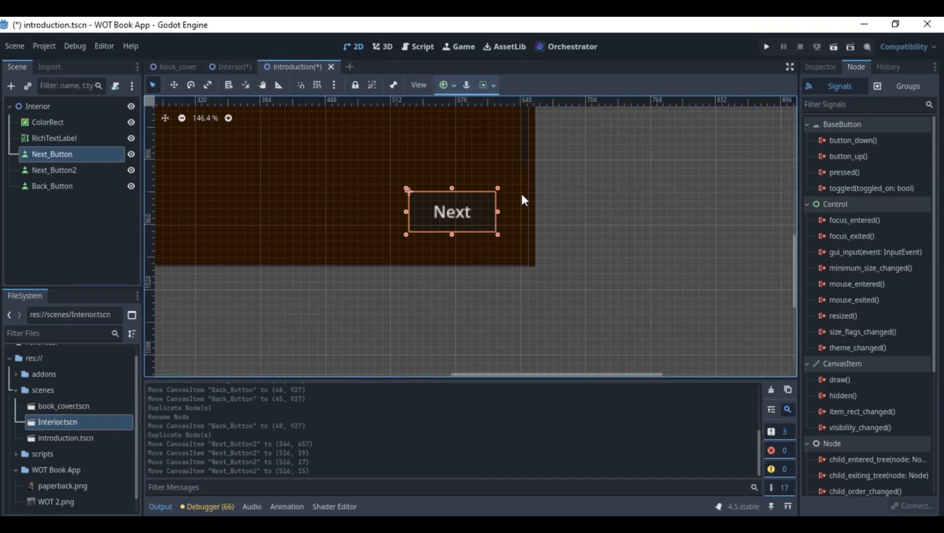
{"action": "left_click", "coordinate": [449, 225]}
{"action": "key", "text": "Down"}
{"action": "key", "text": "Down"}
{"action": "key", "text": "Down"}
{"action": "key", "text": "Down"}
{"action": "key", "text": "ctrl+s"}
Set the text of the Interior scene's Back_Button to "Home"
{"action": "left_click", "coordinate": [234, 67]}
{"action": "left_click", "coordinate": [322, 289]}
{"action": "left_click", "coordinate": [820, 67]}
{"action": "type", "text": "ExitHome"}
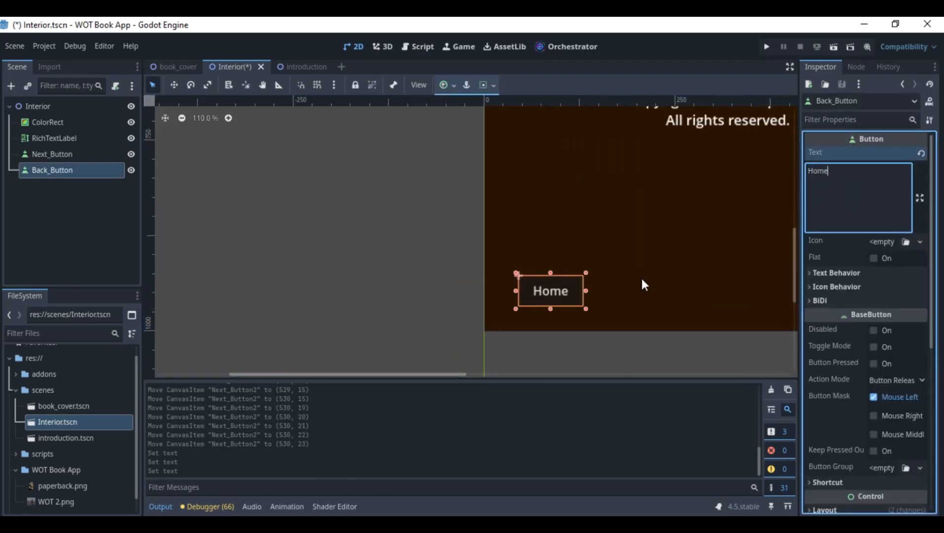
Run the introduction scene to check its button layout, and close the running window
{"action": "left_click", "coordinate": [306, 67]}
{"action": "left_click", "coordinate": [647, 196]}
{"action": "left_click", "coordinate": [834, 46]}
{"action": "left_click", "coordinate": [927, 24]}
Attach a new Orchestrator script interior.os, stored in the scripts folder, to the Interior node
{"action": "left_click", "coordinate": [235, 67]}
{"action": "scroll", "coordinate": [463, 210], "scroll_direction": "down", "scroll_amount": 8}
{"action": "scroll", "coordinate": [462, 276], "scroll_direction": "up", "scroll_amount": 7}
{"action": "left_click", "coordinate": [75, 154]}
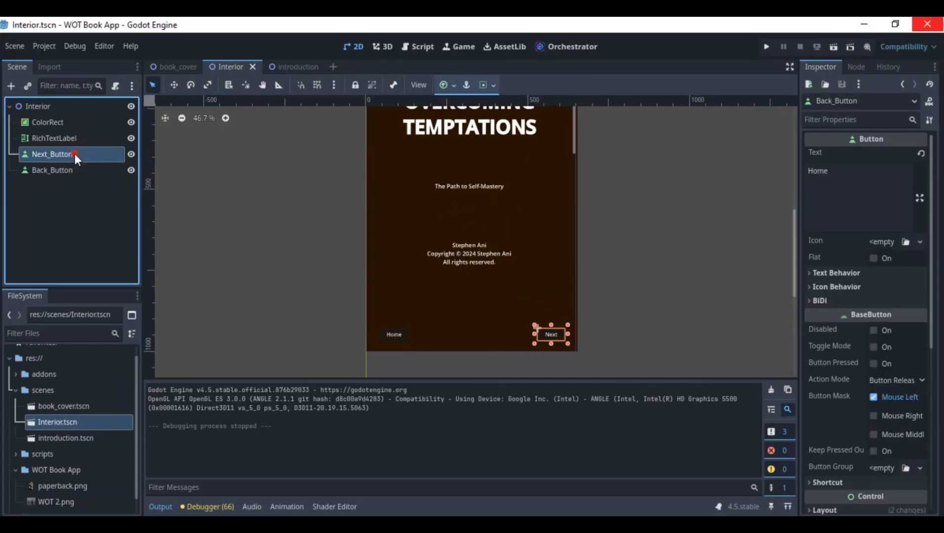
{"action": "right_click", "coordinate": [125, 106]}
{"action": "left_click", "coordinate": [146, 202]}
{"action": "left_click", "coordinate": [580, 261]}
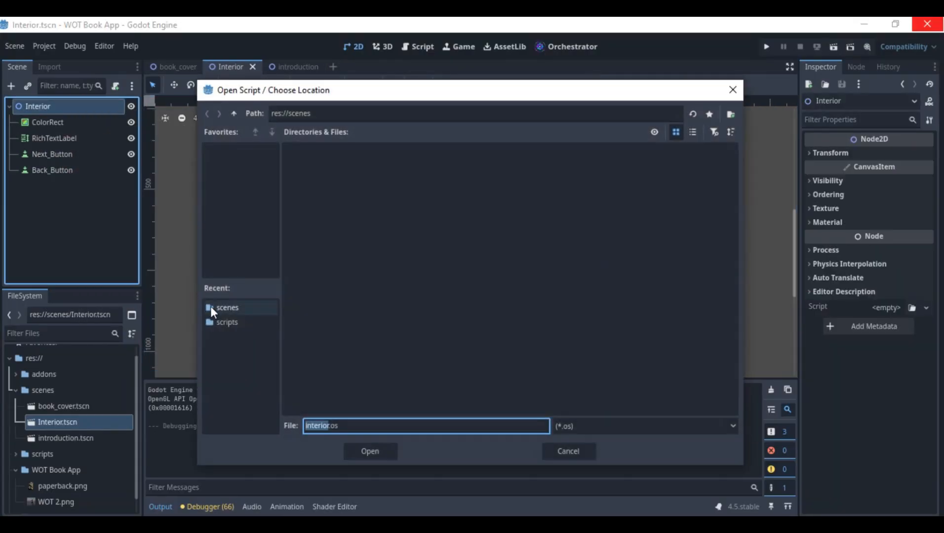
{"action": "left_click", "coordinate": [223, 322]}
{"action": "left_click", "coordinate": [370, 451]}
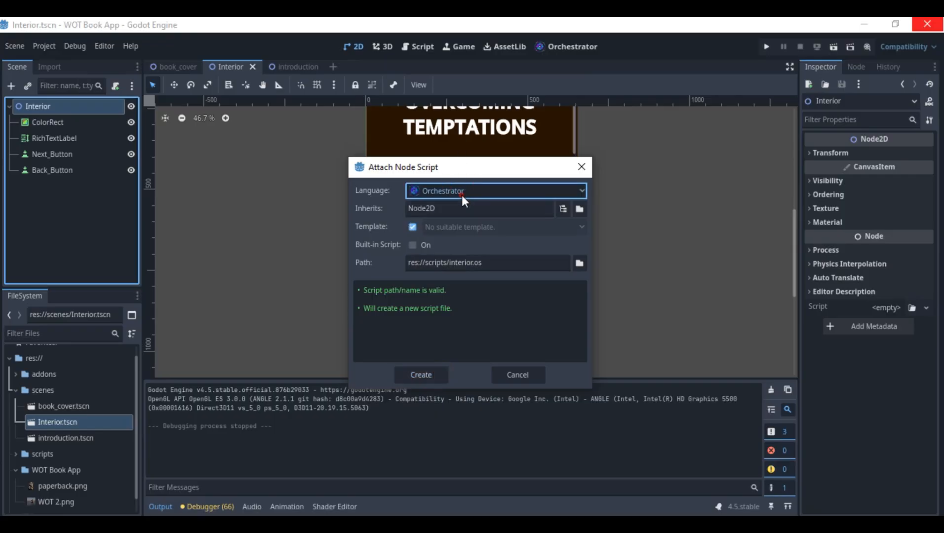
{"action": "left_click", "coordinate": [422, 378]}
Set up the pressed signal of the Interior scene's Next_Button, and rename Back_Button as Home_Button
{"action": "left_click", "coordinate": [52, 154]}
{"action": "double_click", "coordinate": [843, 173]}
{"action": "left_click", "coordinate": [52, 170]}
{"action": "left_click", "coordinate": [175, 66]}
{"action": "left_click", "coordinate": [231, 66]}
{"action": "type", "text": "Home_Button"}
Bring introduction.tscn into the interior event graph, and test the cover's READ button in the running app
{"action": "left_click_drag", "start_coordinate": [66, 439], "coordinate": [297, 318]}
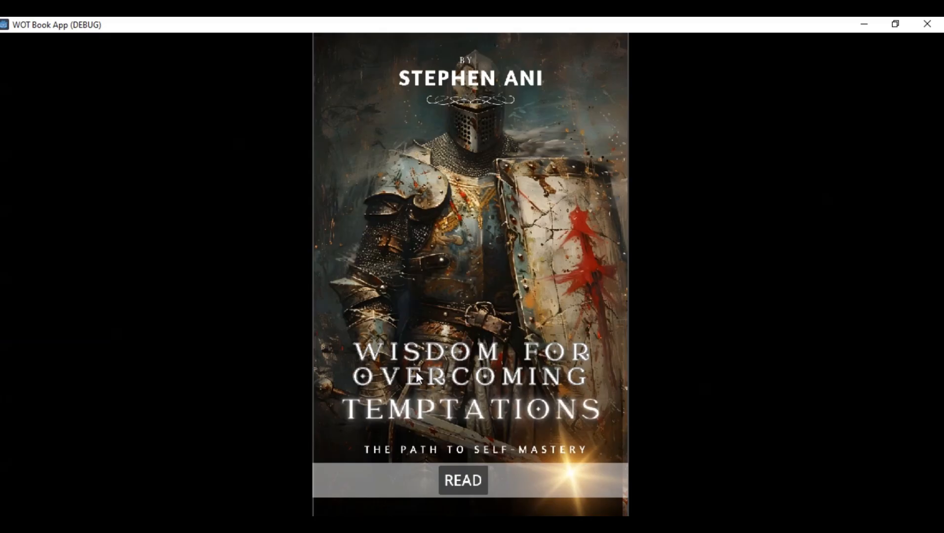
{"action": "left_click", "coordinate": [464, 480]}
{"action": "left_click", "coordinate": [919, 26]}
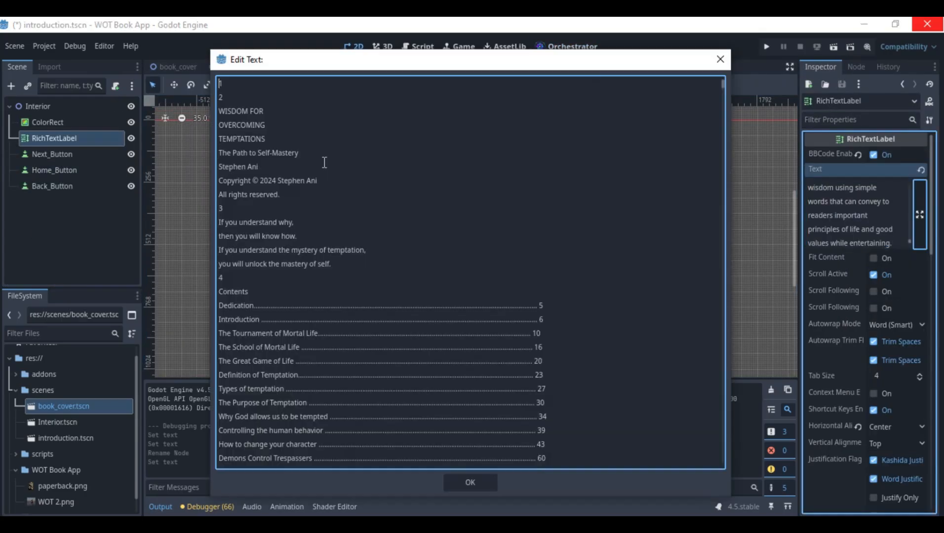
Put bold tags around the Introduction heading and the next section heading, and add a blank line between paragraphs
{"action": "type", "text": "[b][/b]"}
{"action": "scroll", "coordinate": [272, 198], "scroll_direction": "down", "scroll_amount": 6}
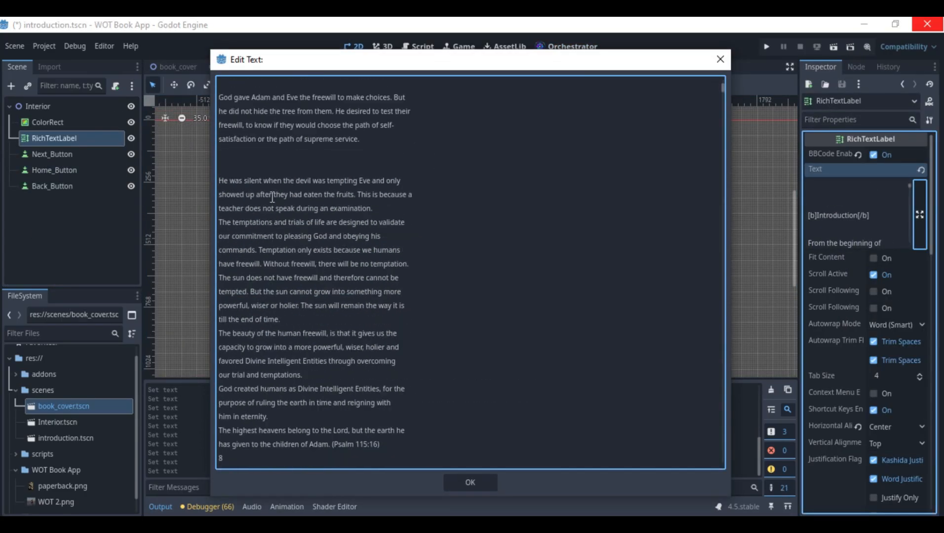
{"action": "scroll", "coordinate": [268, 316], "scroll_direction": "down", "scroll_amount": 12}
{"action": "type", "text": "[b][/b]"}
{"action": "left_click", "coordinate": [220, 348]}
{"action": "key", "text": "Return"}
{"action": "scroll", "coordinate": [220, 358], "scroll_direction": "down", "scroll_amount": 5}
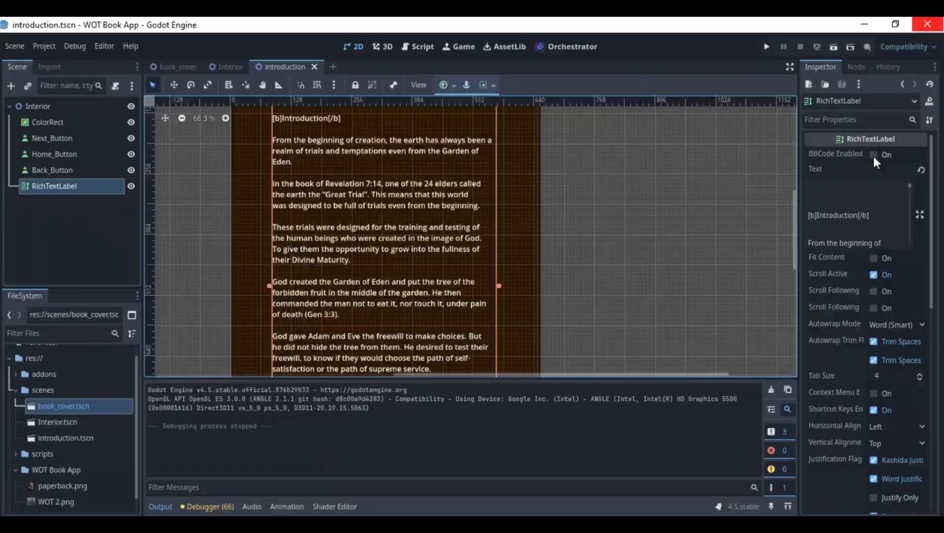
Enclose the Prayer headings in center and bold tags throughout the RichTextLabel text
{"action": "type", "text": "center][b]Prayer[/b][/center]"}
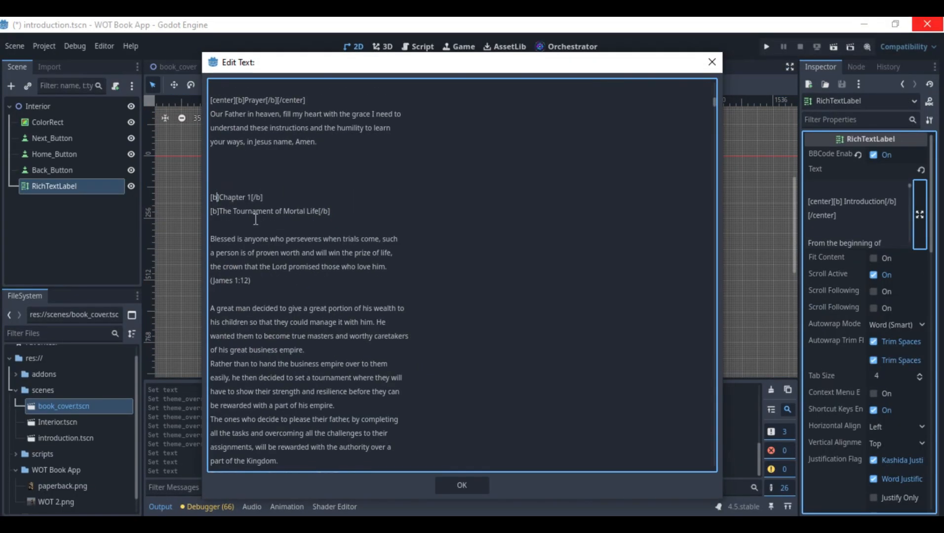
{"action": "scroll", "coordinate": [358, 211], "scroll_direction": "down", "scroll_amount": 20}
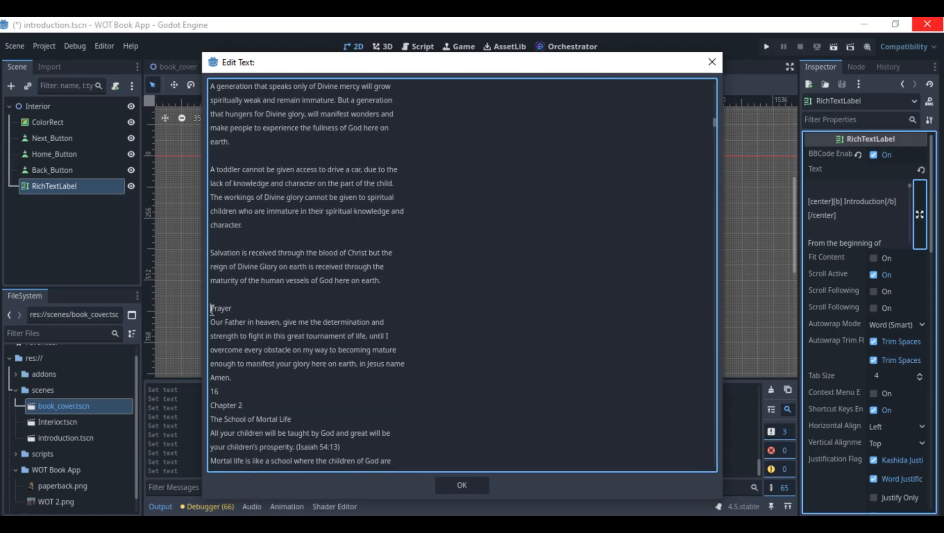
{"action": "scroll", "coordinate": [316, 302], "scroll_direction": "down", "scroll_amount": 10}
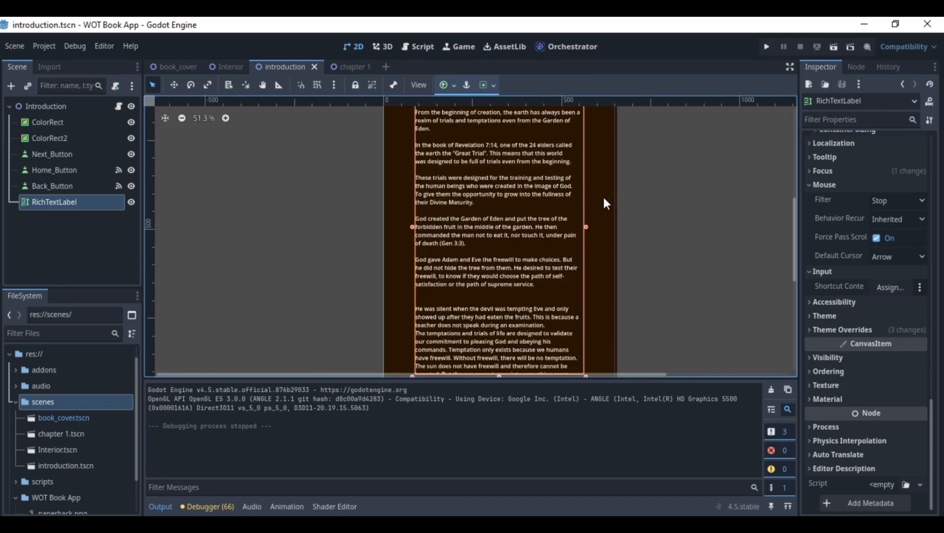
Duplicate the background ColorRect and turn the copy into a white header strip of 654 by 90 across the page top
{"action": "scroll", "coordinate": [564, 236], "scroll_direction": "up", "scroll_amount": 2}
{"action": "left_click", "coordinate": [479, 144]}
{"action": "key", "text": "ctrl+d"}
{"action": "scroll", "coordinate": [523, 208], "scroll_direction": "down", "scroll_amount": 3}
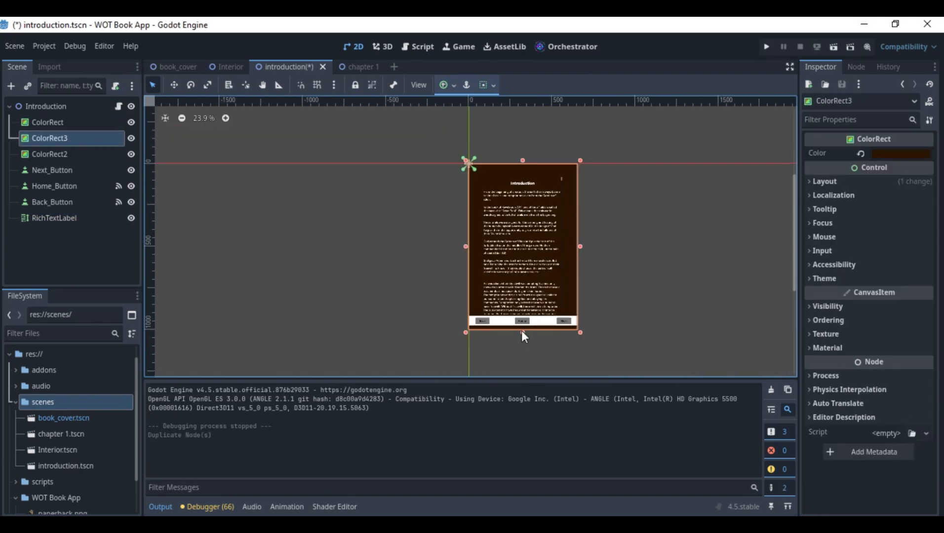
{"action": "left_click_drag", "start_coordinate": [534, 182], "coordinate": [533, 178]}
{"action": "scroll", "coordinate": [533, 175], "scroll_direction": "up", "scroll_amount": 6}
{"action": "left_click", "coordinate": [902, 154]}
{"action": "left_click_drag", "start_coordinate": [929, 208], "coordinate": [929, 143]}
{"action": "left_click", "coordinate": [680, 156]}
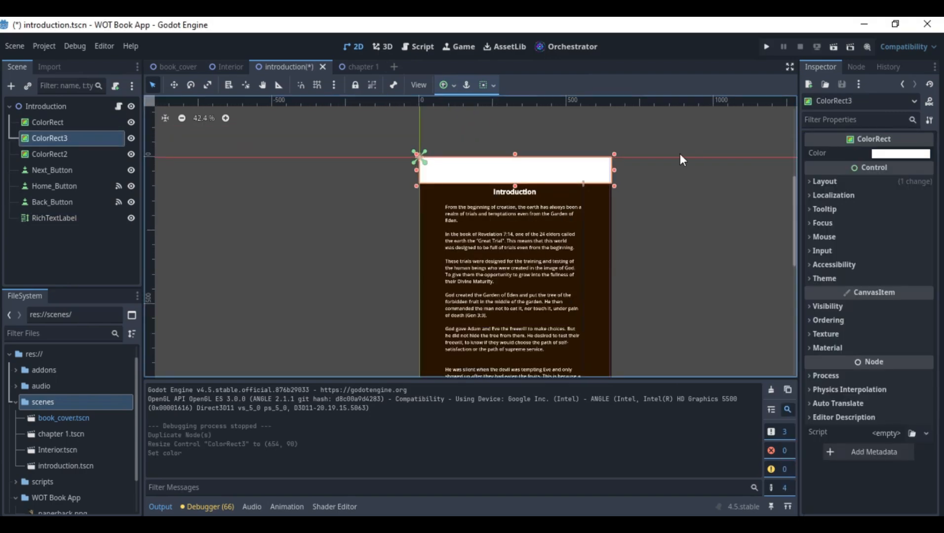
Reduce the white header strip's height to 78
{"action": "scroll", "coordinate": [678, 154], "scroll_direction": "down", "scroll_amount": 7}
{"action": "scroll", "coordinate": [674, 181], "scroll_direction": "up", "scroll_amount": 7}
{"action": "left_click", "coordinate": [668, 191]}
{"action": "middle_click_drag", "start_coordinate": [673, 178], "coordinate": [672, 109]}
{"action": "middle_click_drag", "start_coordinate": [681, 210], "coordinate": [682, 291]}
{"action": "scroll", "coordinate": [695, 200], "scroll_direction": "up", "scroll_amount": 5}
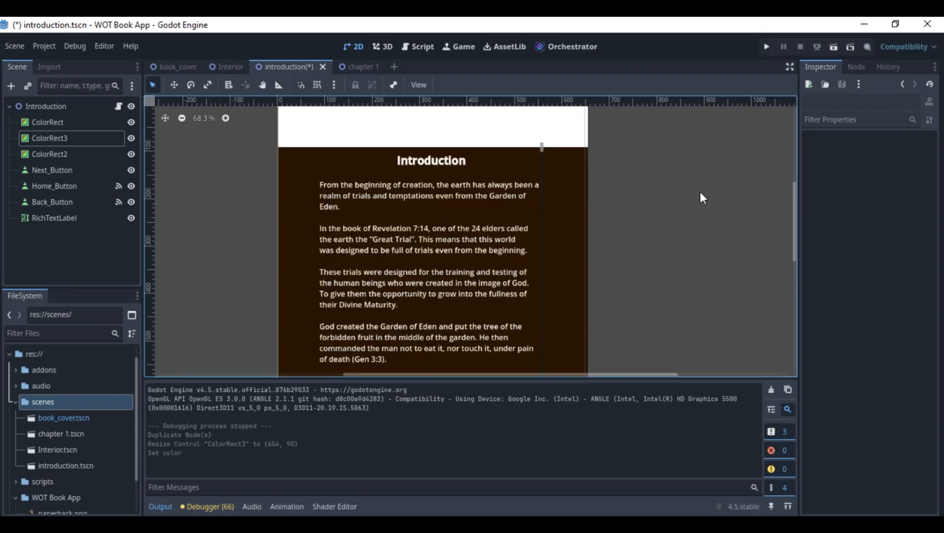
{"action": "middle_click_drag", "start_coordinate": [701, 192], "coordinate": [779, 266]}
{"action": "left_click", "coordinate": [550, 210]}
{"action": "mouse_move", "coordinate": [511, 224]}
{"action": "left_mouse_down"}
{"action": "mouse_move", "coordinate": [511, 204]}
{"action": "mouse_move", "coordinate": [511, 218]}
{"action": "left_mouse_up"}
{"action": "left_click", "coordinate": [703, 226]}
{"action": "scroll", "coordinate": [703, 227], "scroll_direction": "down", "scroll_amount": 4}
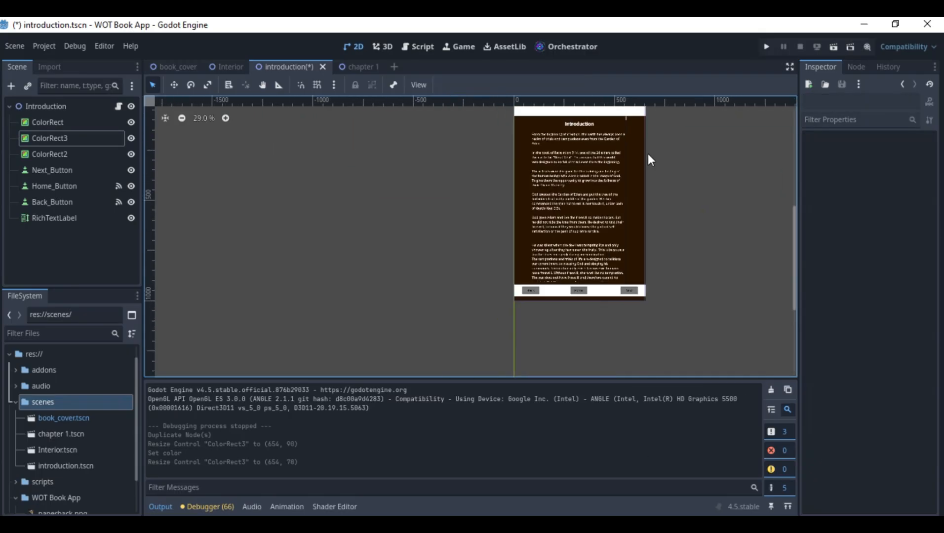
Duplicate Next_Button into the header strip, rename the copy Play_Audio and change its text to Play Audio
{"action": "left_click", "coordinate": [74, 169]}
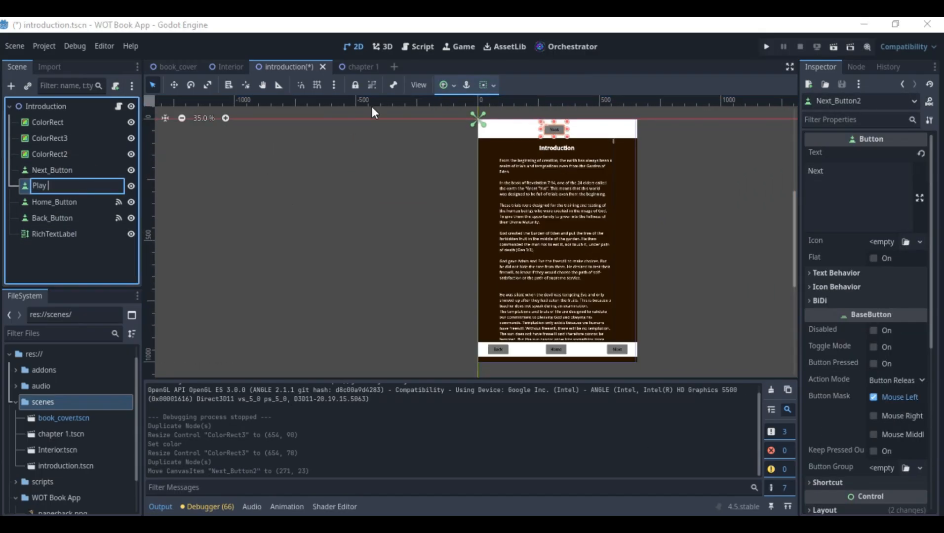
{"action": "type", "text": "Audio"}
{"action": "scroll", "coordinate": [875, 342], "scroll_direction": "down", "scroll_amount": 6}
{"action": "scroll", "coordinate": [855, 342], "scroll_direction": "up", "scroll_amount": 5}
{"action": "left_click", "coordinate": [836, 219]}
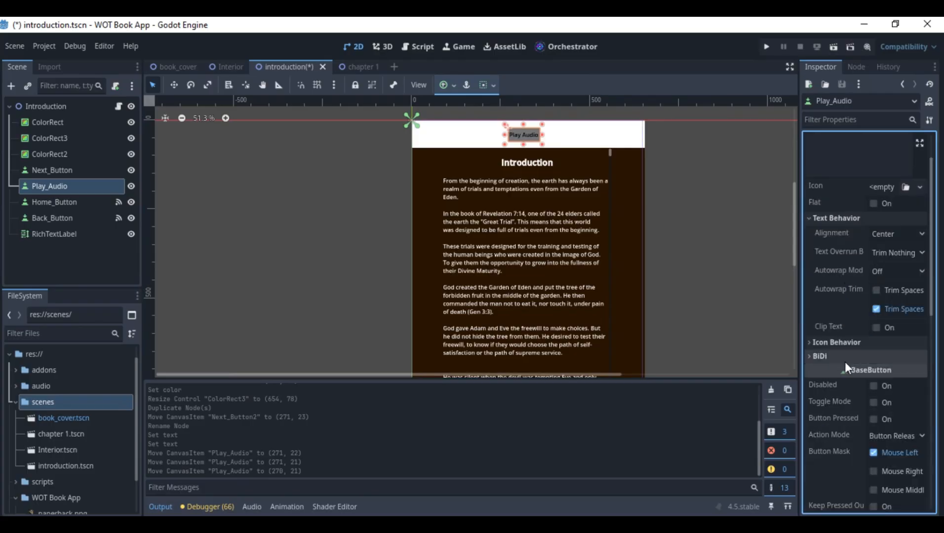
Enlarge the Play_Audio text to 24 px with the button at (252, 19), and run the project
{"action": "left_click", "coordinate": [842, 285]}
{"action": "left_click", "coordinate": [919, 381]}
{"action": "left_click_drag", "start_coordinate": [532, 135], "coordinate": [525, 134]}
{"action": "left_click", "coordinate": [684, 196]}
{"action": "scroll", "coordinate": [684, 196], "scroll_direction": "down", "scroll_amount": 8}
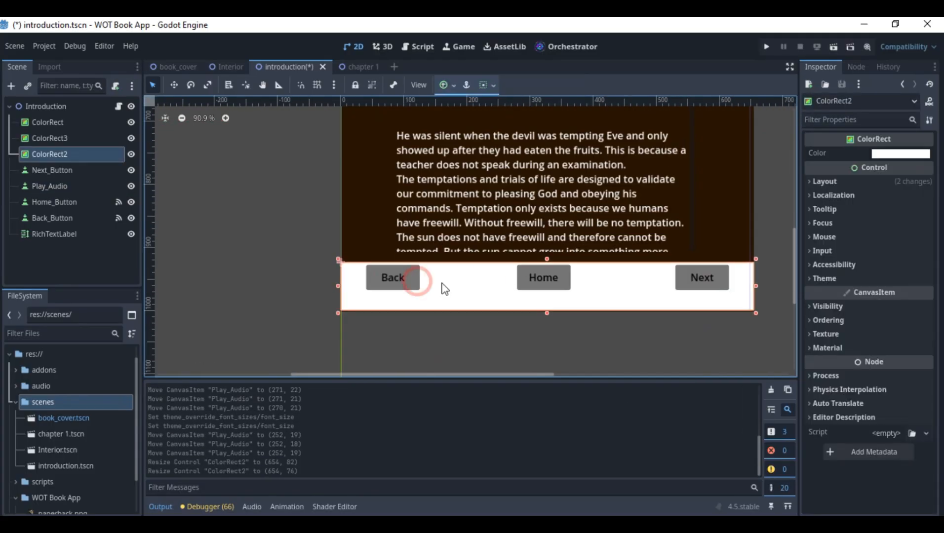
{"action": "key", "text": "F5"}
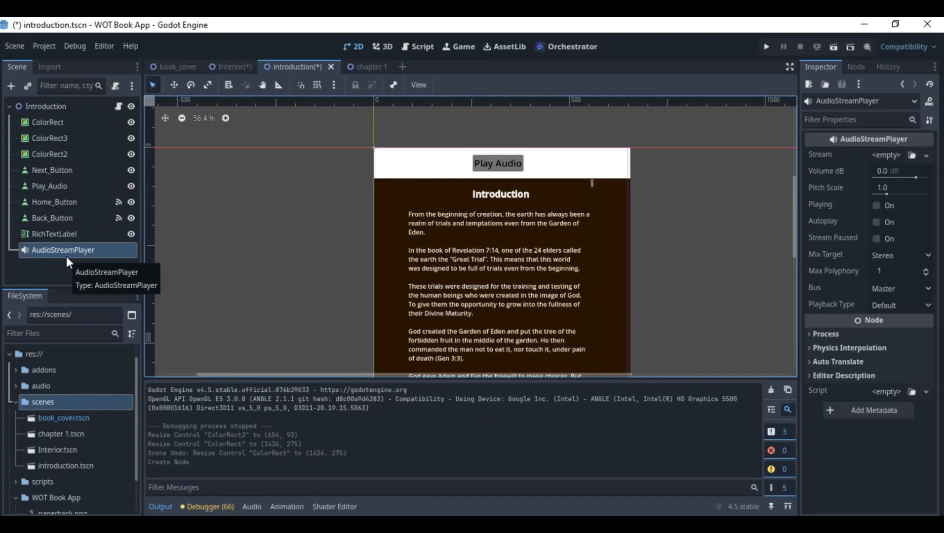
Assign WOT introduction.mp3 as the AudioStreamPlayer's stream, preview its playback and show its looping parameters
{"action": "scroll", "coordinate": [99, 467], "scroll_direction": "down", "scroll_amount": 2}
{"action": "scroll", "coordinate": [98, 466], "scroll_direction": "up", "scroll_amount": 3}
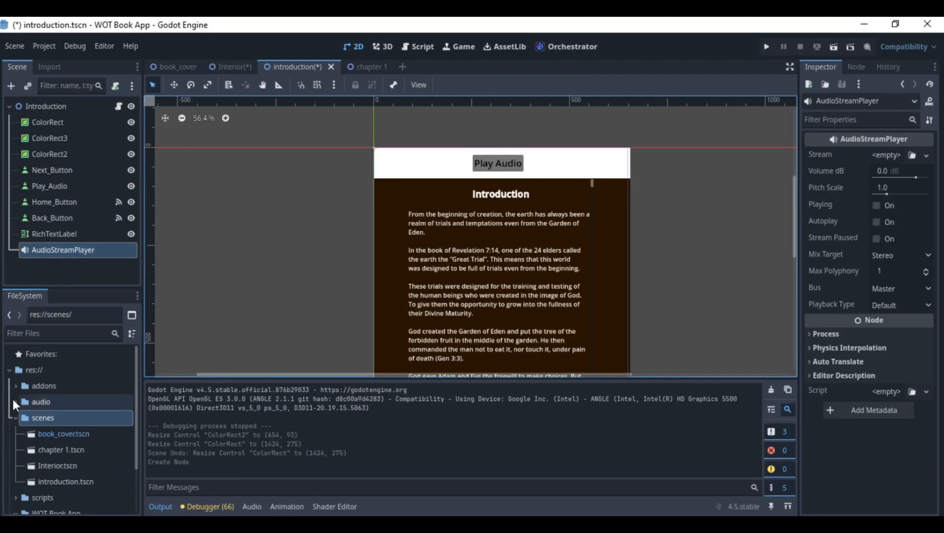
{"action": "left_click", "coordinate": [16, 402]}
{"action": "left_click_drag", "start_coordinate": [74, 418], "coordinate": [894, 158]}
{"action": "left_click", "coordinate": [878, 224]}
{"action": "left_click", "coordinate": [878, 224]}
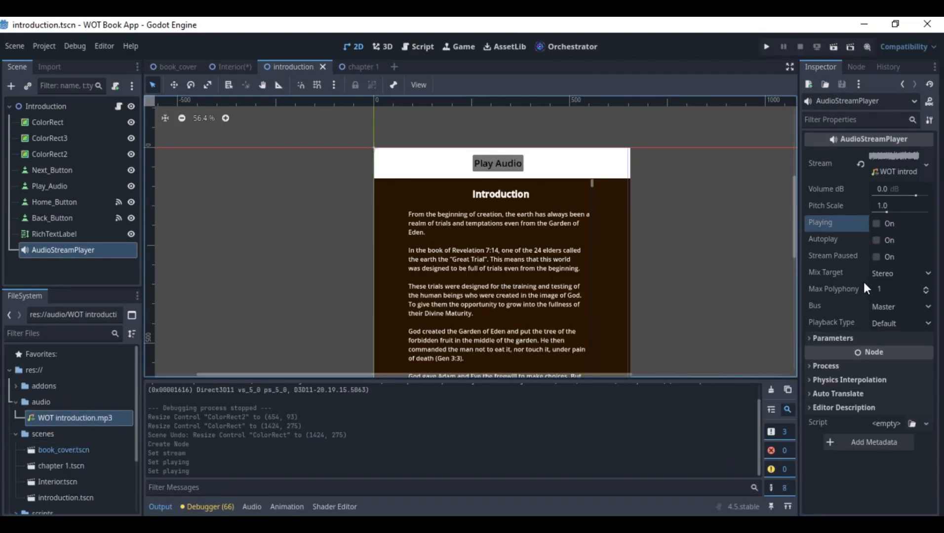
{"action": "left_click", "coordinate": [834, 339]}
Nudge the Play_Audio button within the header strip to (253, 21)
{"action": "left_click_drag", "start_coordinate": [507, 169], "coordinate": [507, 170]}
{"action": "left_click", "coordinate": [701, 190]}
{"action": "left_click", "coordinate": [87, 187]}
{"action": "scroll", "coordinate": [242, 200], "scroll_direction": "up", "scroll_amount": 2}
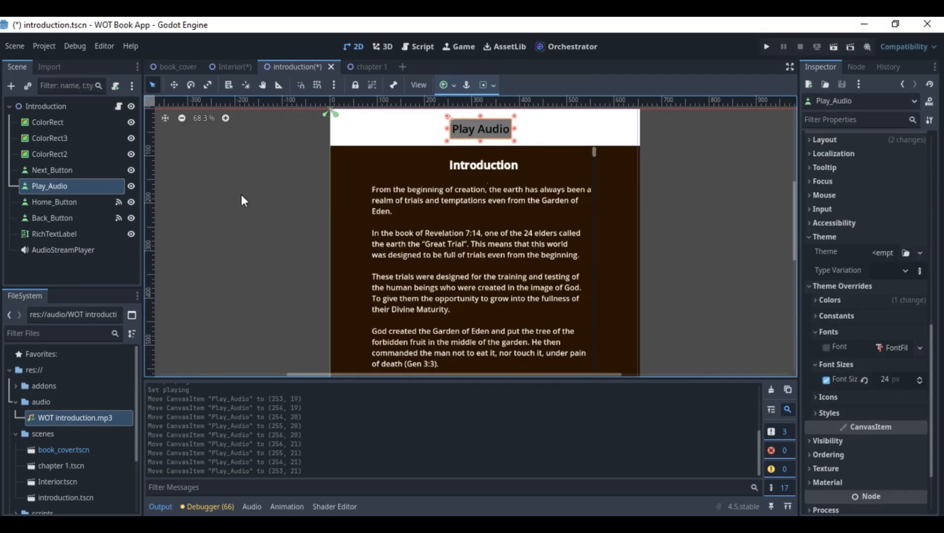
Connect Play_Audio's pressed signal to _on_play_audio_pressed on Introduction and move its event node to a free graph area
{"action": "left_click", "coordinate": [856, 67]}
{"action": "left_click", "coordinate": [843, 172]}
{"action": "left_click", "coordinate": [910, 506]}
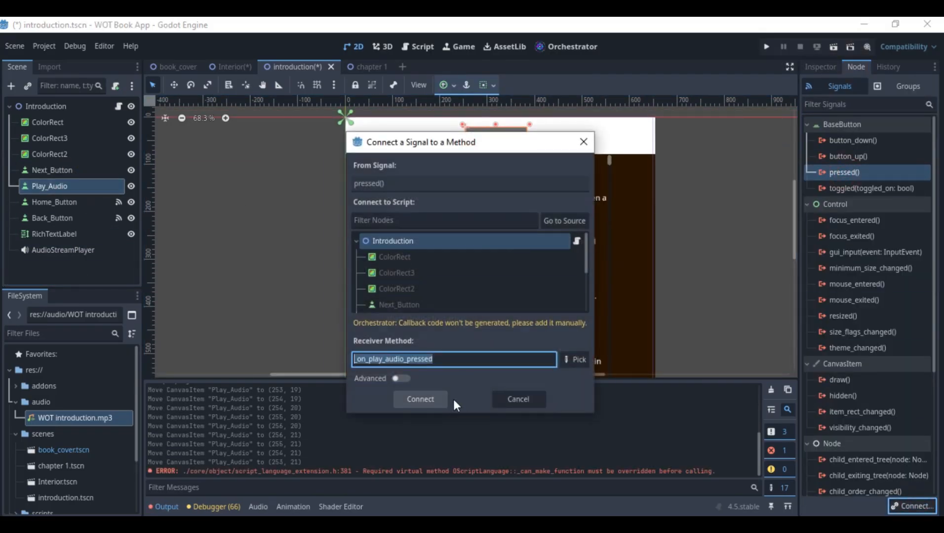
{"action": "left_click", "coordinate": [419, 401]}
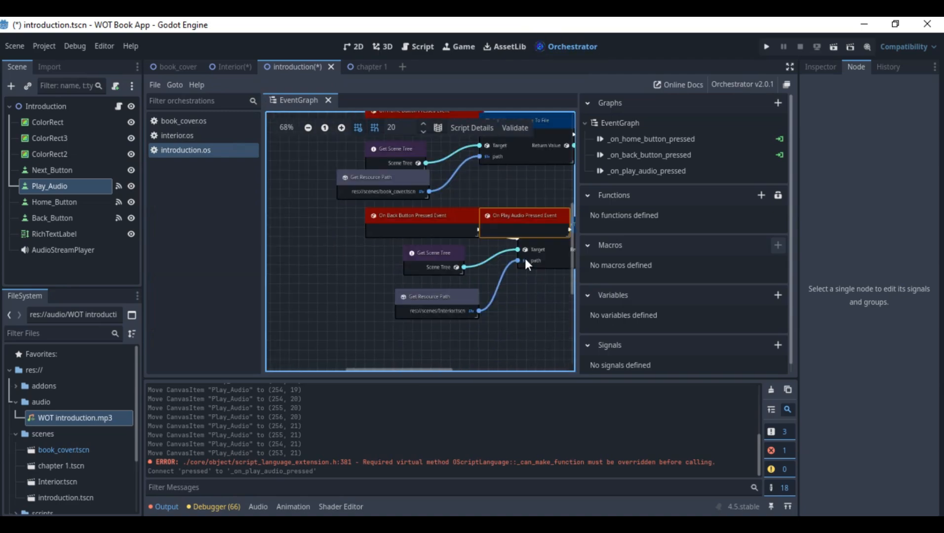
{"action": "left_click_drag", "start_coordinate": [487, 184], "coordinate": [403, 249]}
{"action": "middle_click_drag", "start_coordinate": [459, 242], "coordinate": [444, 211]}
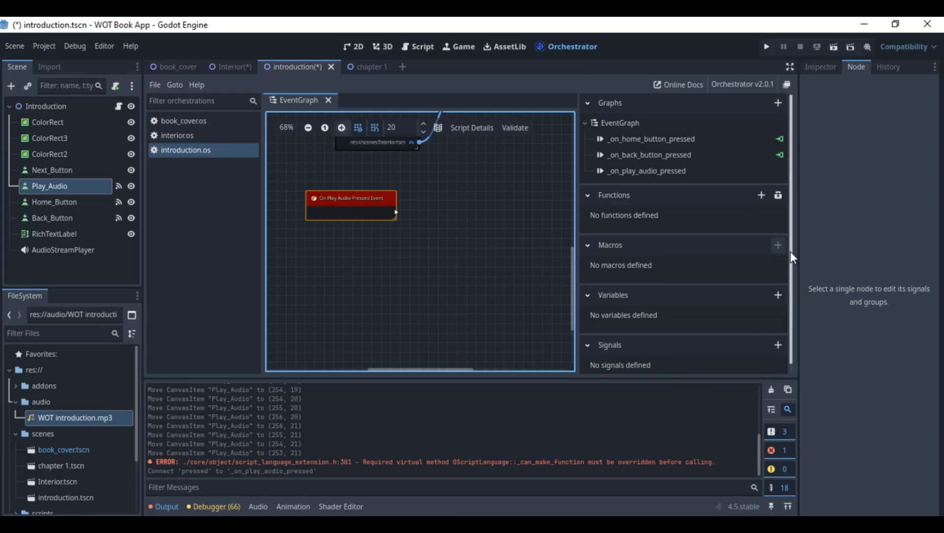
Add a Set Playing node for the AudioStreamPlayer with Playing enabled, triggered by the Play Audio pressed event
{"action": "left_click", "coordinate": [63, 250]}
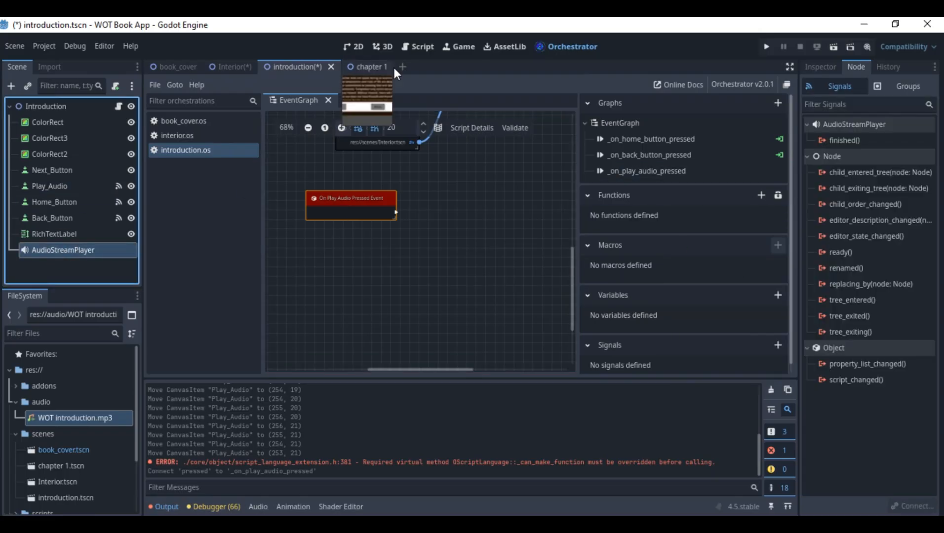
{"action": "left_click", "coordinate": [820, 67]}
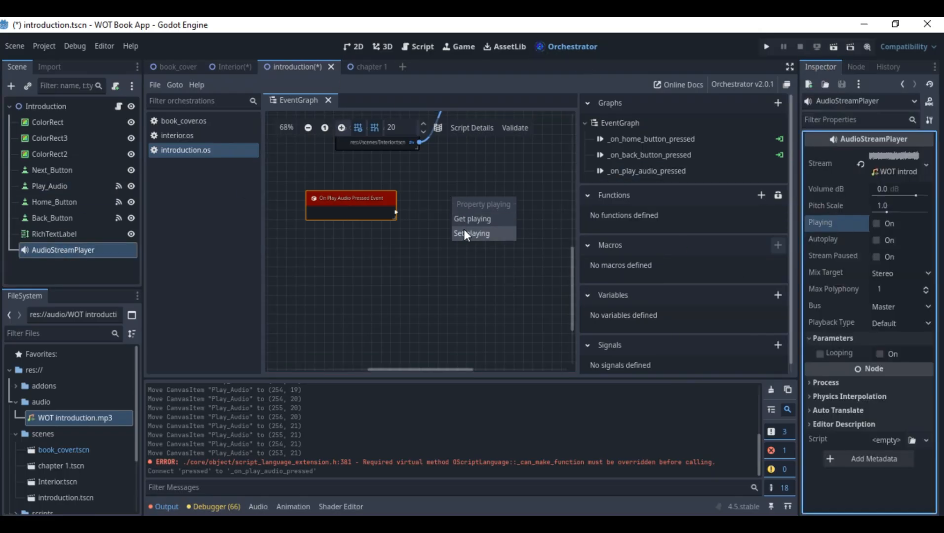
{"action": "left_click", "coordinate": [467, 234]}
{"action": "left_click_drag", "start_coordinate": [394, 213], "coordinate": [411, 216]}
{"action": "left_click_drag", "start_coordinate": [359, 194], "coordinate": [350, 204]}
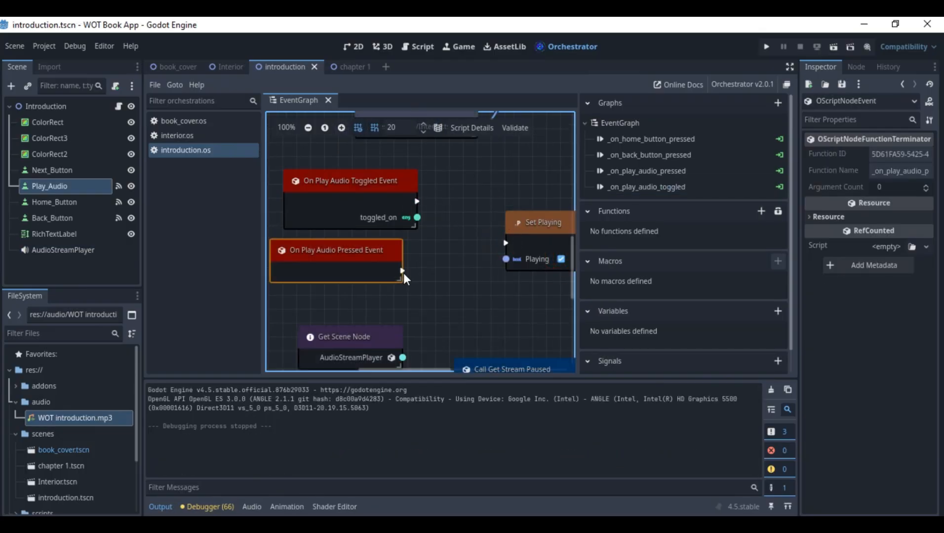
{"action": "left_click_drag", "start_coordinate": [403, 271], "coordinate": [505, 243]}
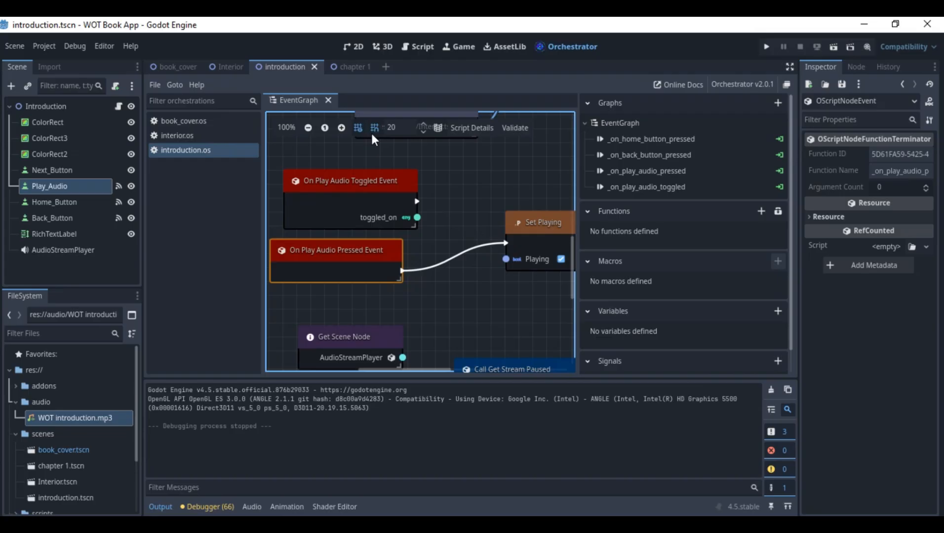
{"action": "right_click", "coordinate": [290, 66]}
{"action": "left_click", "coordinate": [311, 154]}
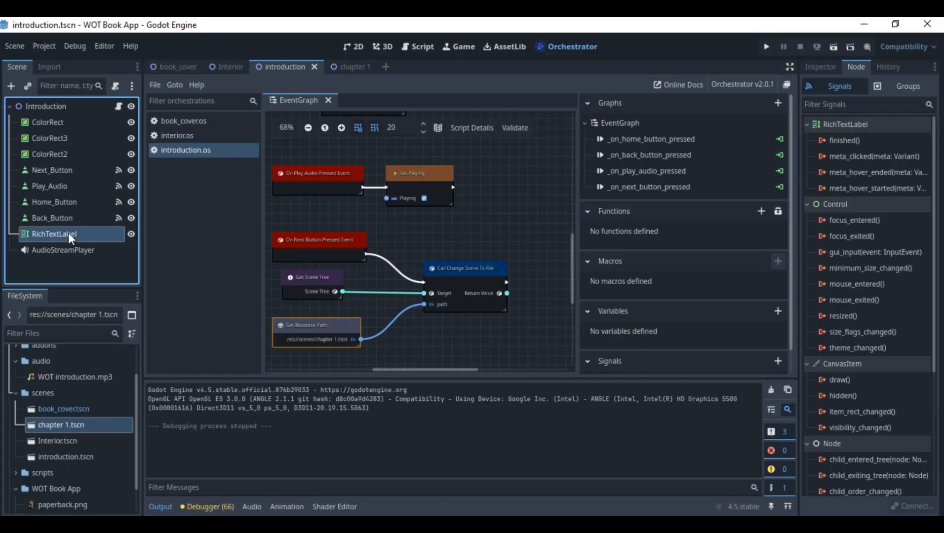
Browse the scroll-related methods and properties available for the RichTextLabel in the Orchestrator graph
{"action": "scroll", "coordinate": [848, 276], "scroll_direction": "down", "scroll_amount": 5}
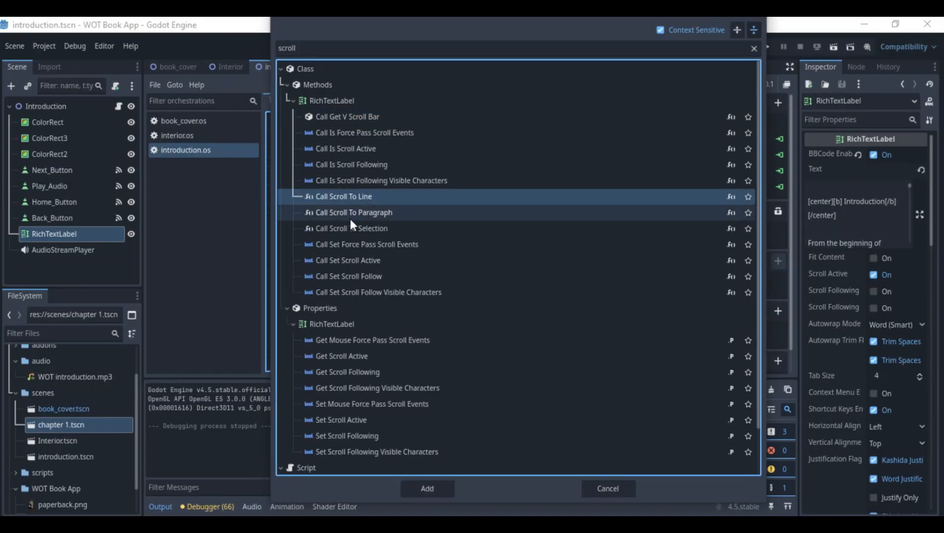
{"action": "scroll", "coordinate": [431, 404], "scroll_direction": "down", "scroll_amount": 3}
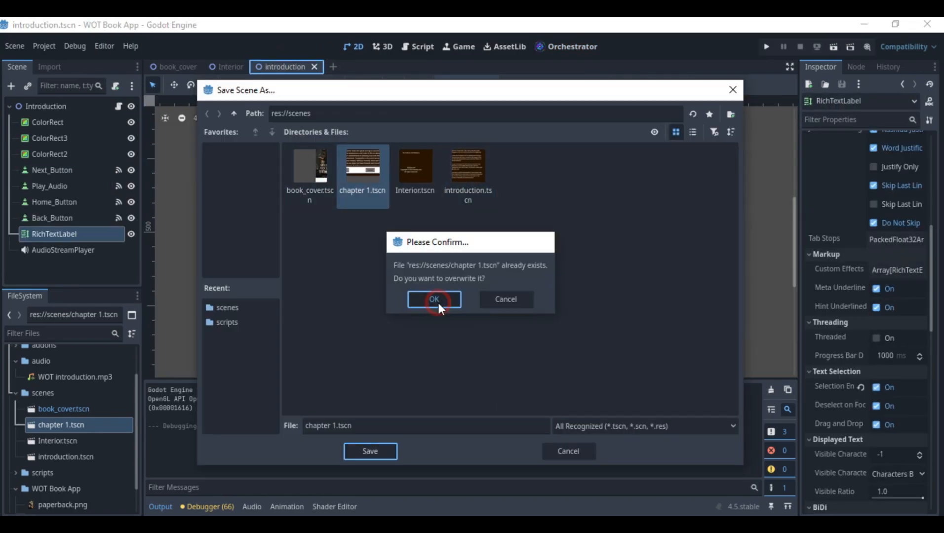
Save the introduction scene over chapter 1.tscn and make its text start at the centred Chapter 1 heading
{"action": "left_click", "coordinate": [438, 301]}
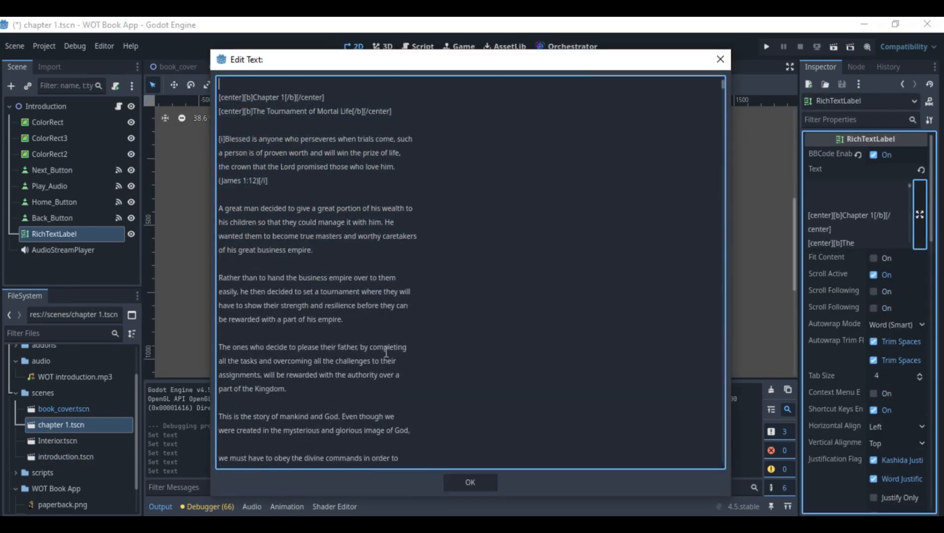
{"action": "scroll", "coordinate": [234, 134], "scroll_direction": "up", "scroll_amount": 2}
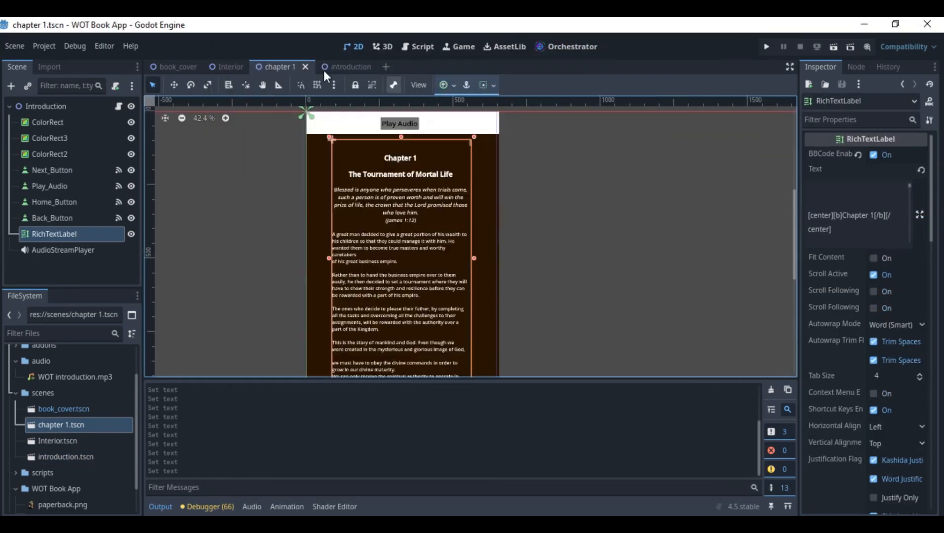
Run the app, open the Interior page with READ, scroll through its contents and test the Home button
{"action": "left_click", "coordinate": [322, 68]}
{"action": "key", "text": "F5"}
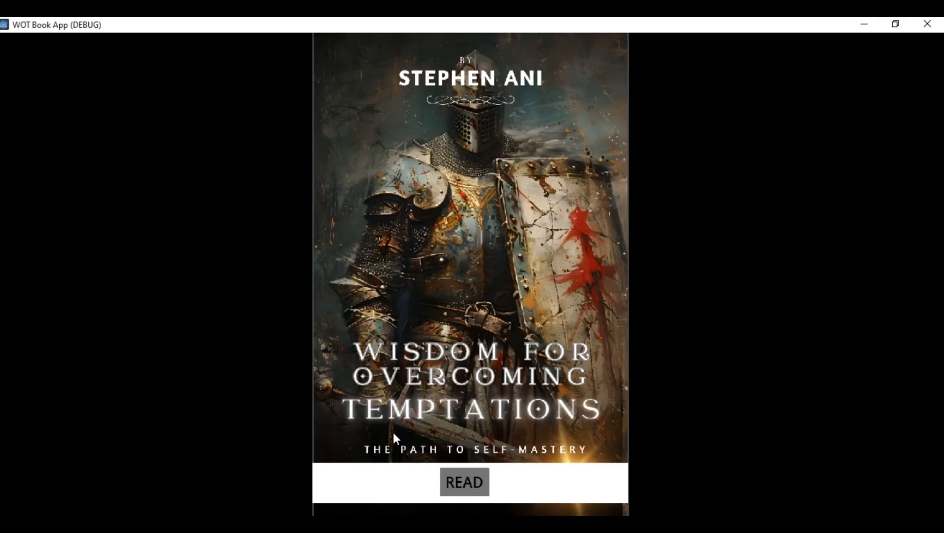
{"action": "left_click", "coordinate": [466, 482]}
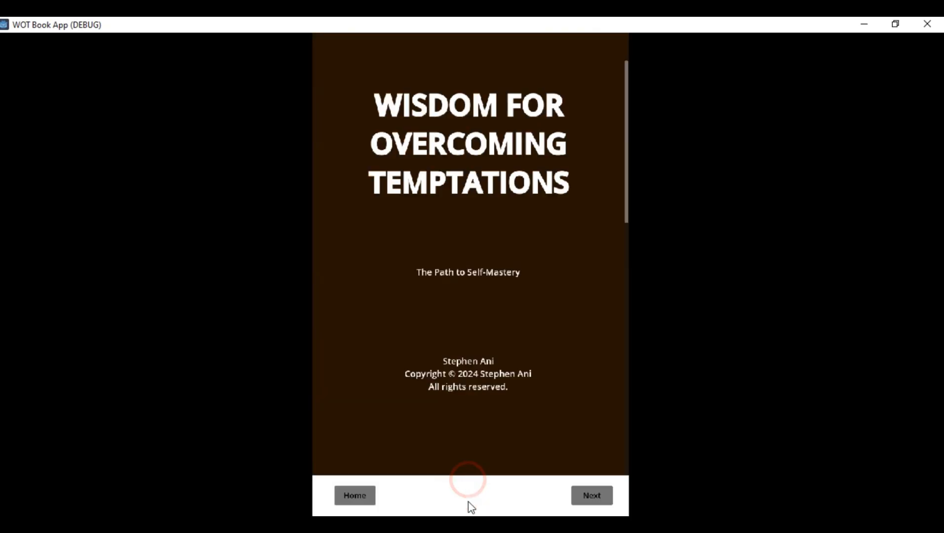
{"action": "scroll", "coordinate": [494, 187], "scroll_direction": "down", "scroll_amount": 8}
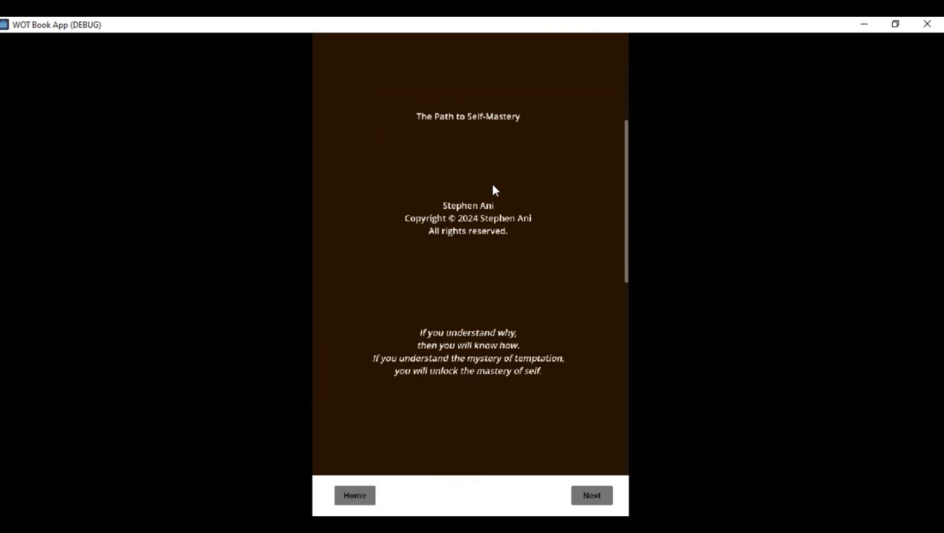
{"action": "scroll", "coordinate": [495, 190], "scroll_direction": "down", "scroll_amount": 4}
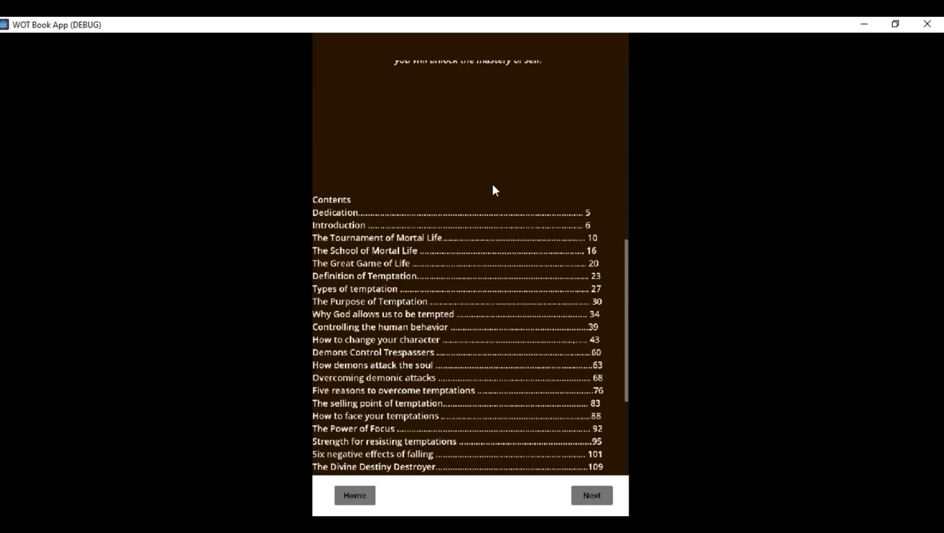
{"action": "scroll", "coordinate": [495, 190], "scroll_direction": "up", "scroll_amount": 1}
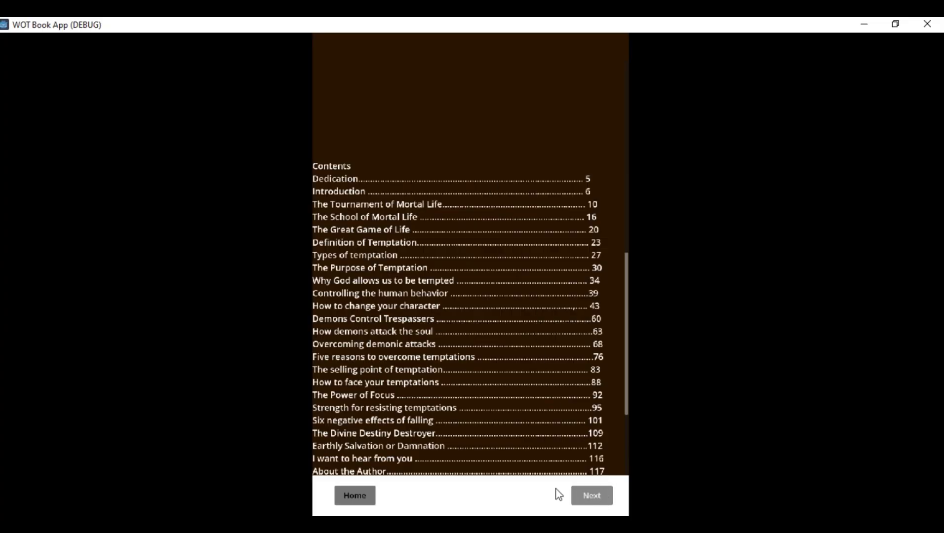
{"action": "left_click", "coordinate": [349, 497]}
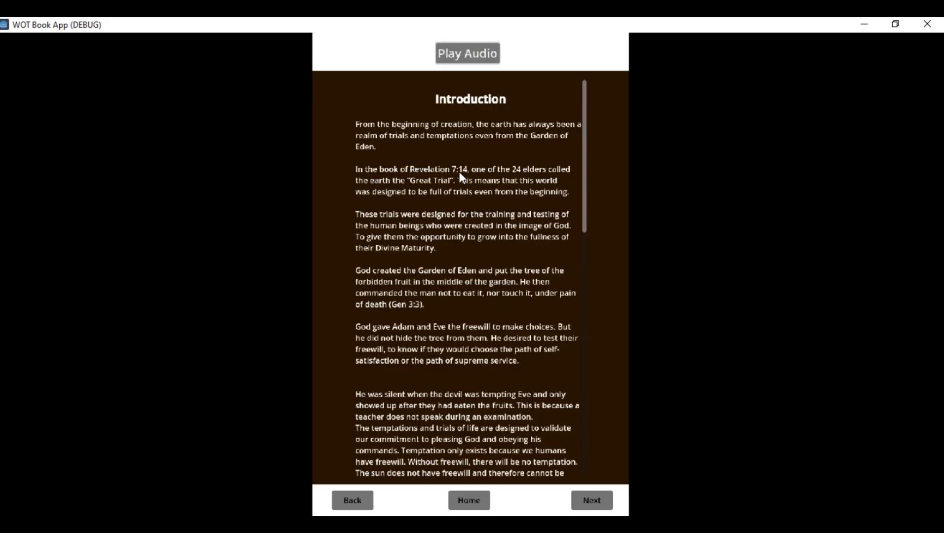
Test scrolling the Introduction page's text down and back up, including with its scroll bar
{"action": "scroll", "coordinate": [459, 172], "scroll_direction": "down", "scroll_amount": 1}
{"action": "scroll", "coordinate": [460, 172], "scroll_direction": "up", "scroll_amount": 1}
{"action": "scroll", "coordinate": [460, 172], "scroll_direction": "down", "scroll_amount": 2}
{"action": "scroll", "coordinate": [460, 172], "scroll_direction": "down", "scroll_amount": 3}
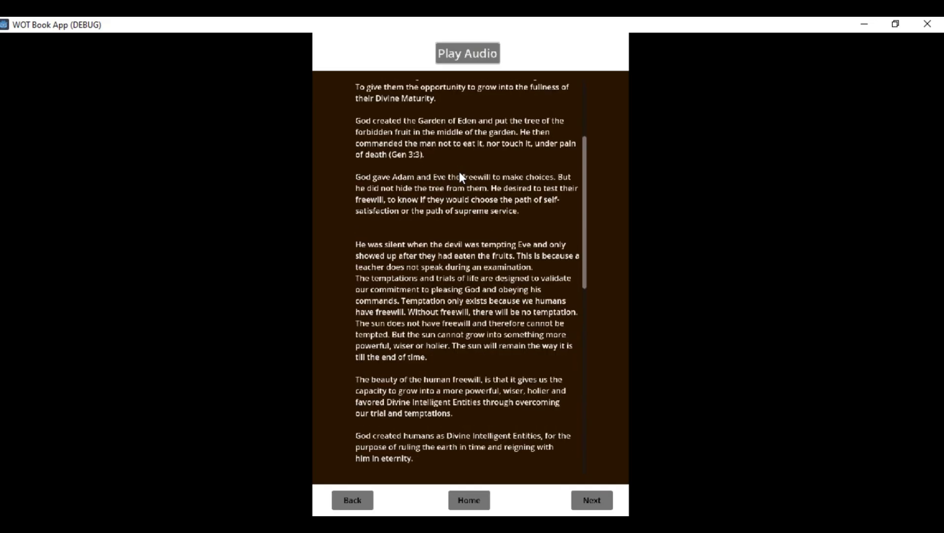
{"action": "scroll", "coordinate": [459, 172], "scroll_direction": "up", "scroll_amount": 5}
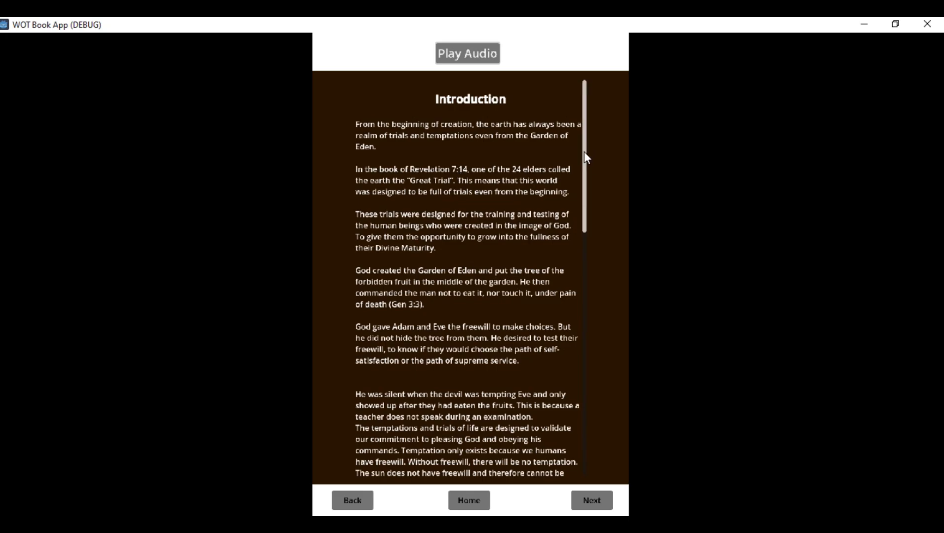
{"action": "left_click_drag", "start_coordinate": [584, 157], "coordinate": [589, 166]}
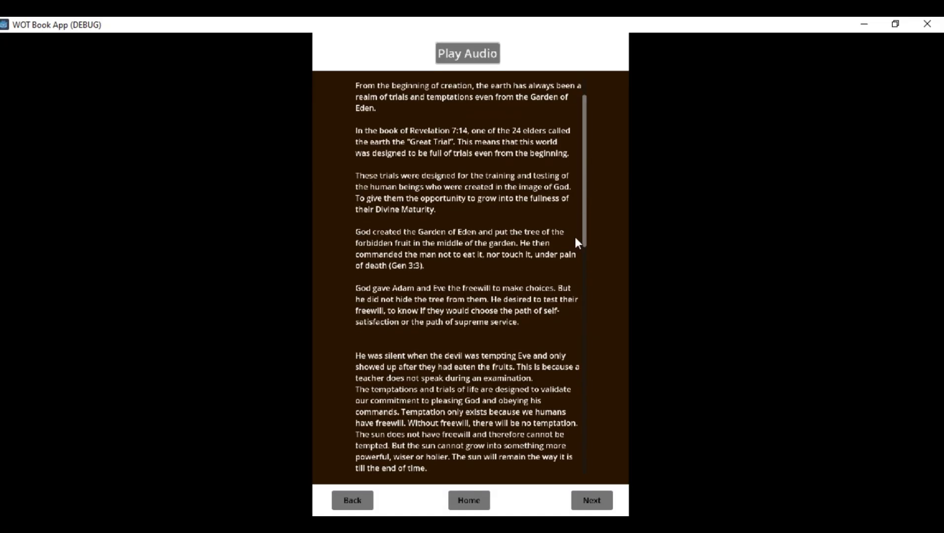
Test the Introduction page's Back, Next and Home navigation, returning to the Introduction through READ and Next
{"action": "left_click", "coordinate": [354, 496]}
{"action": "left_click", "coordinate": [585, 500]}
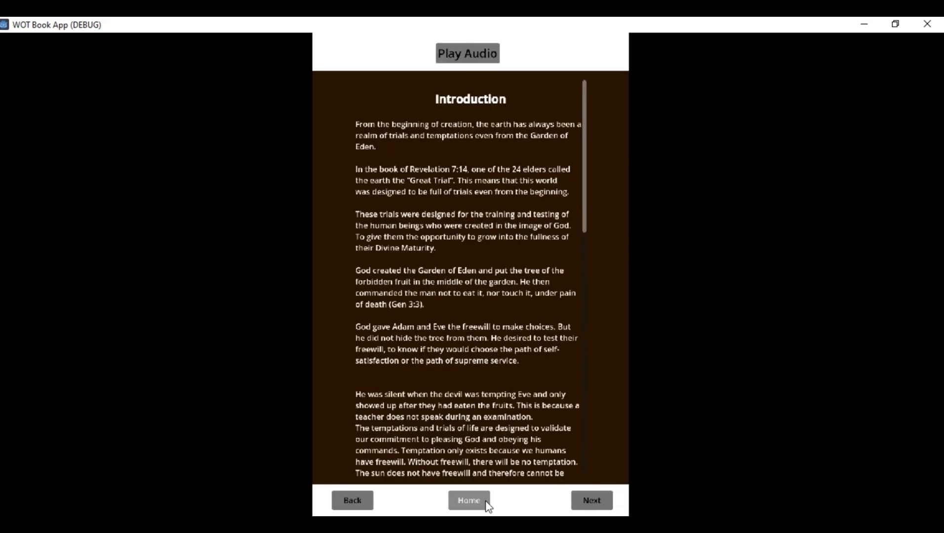
{"action": "left_click", "coordinate": [487, 503]}
{"action": "left_click", "coordinate": [445, 486]}
{"action": "left_click", "coordinate": [591, 500]}
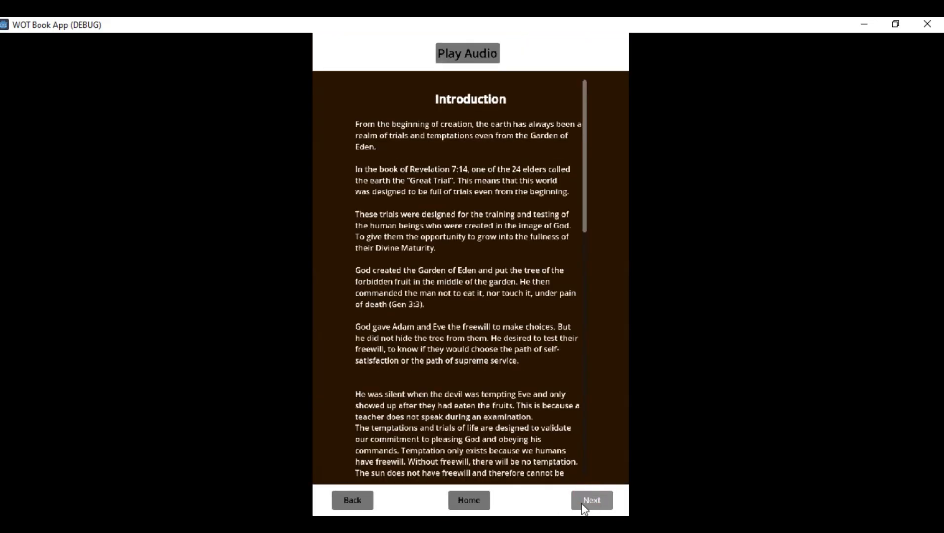
Test selecting the Introduction's Revelation 7:14 paragraph, and go on to Chapter 1 to test scrolling its text down and up
{"action": "left_click_drag", "start_coordinate": [347, 153], "coordinate": [482, 201]}
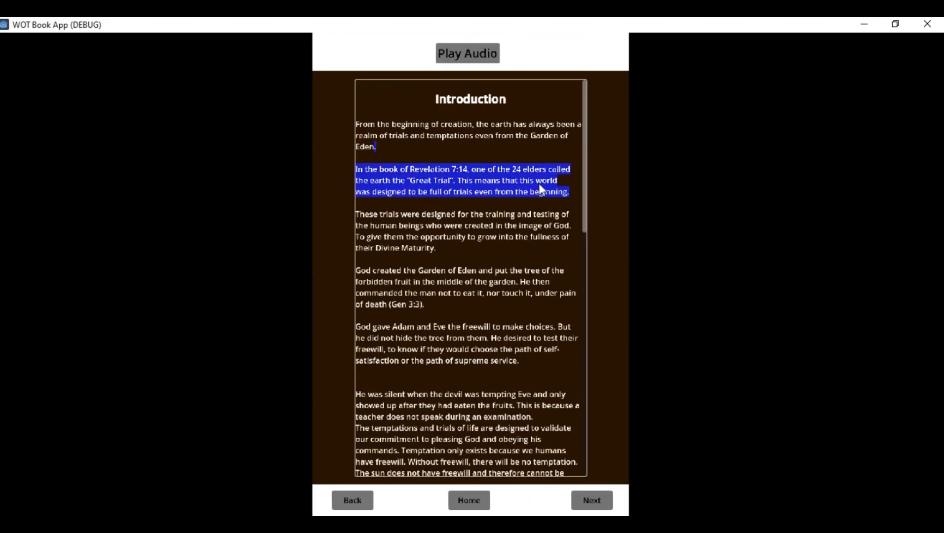
{"action": "left_click", "coordinate": [606, 501]}
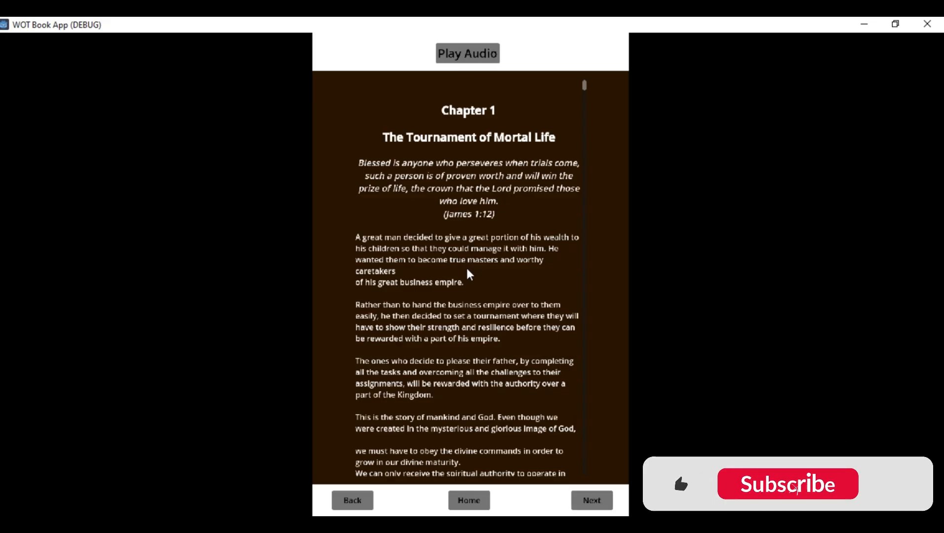
{"action": "scroll", "coordinate": [468, 274], "scroll_direction": "down", "scroll_amount": 3}
{"action": "scroll", "coordinate": [469, 276], "scroll_direction": "up", "scroll_amount": 2}
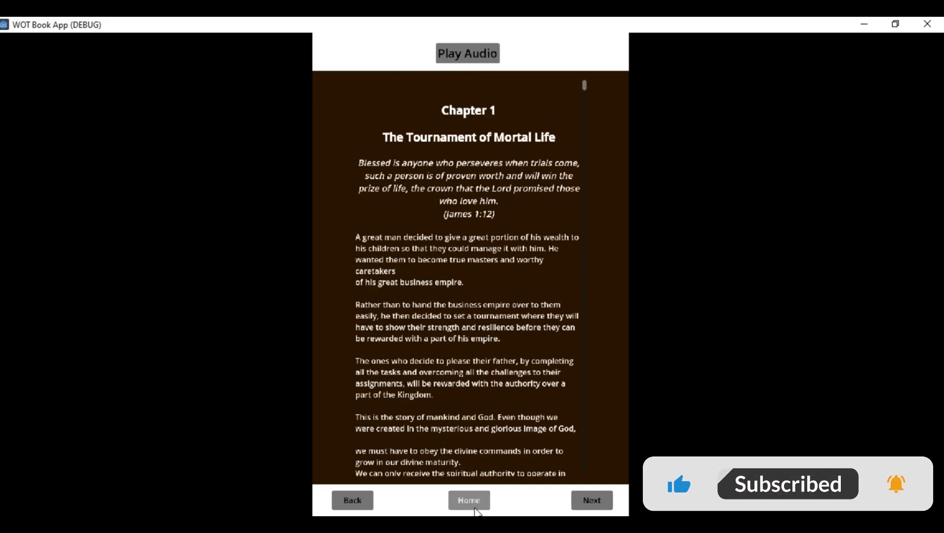
Return to the cover from Chapter 1, go through READ and Next to the Introduction and test its Play Audio button
{"action": "left_click", "coordinate": [470, 506]}
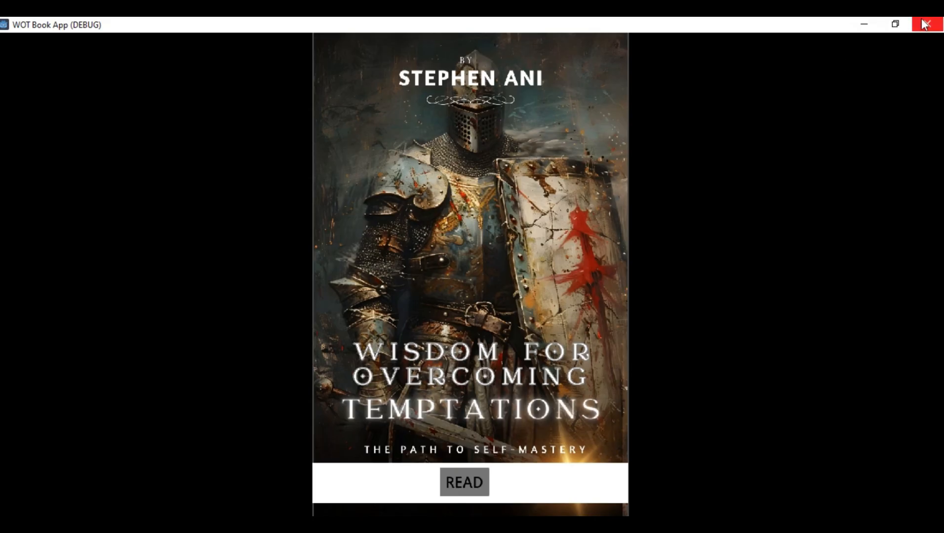
{"action": "left_click", "coordinate": [464, 483]}
{"action": "left_click", "coordinate": [592, 500]}
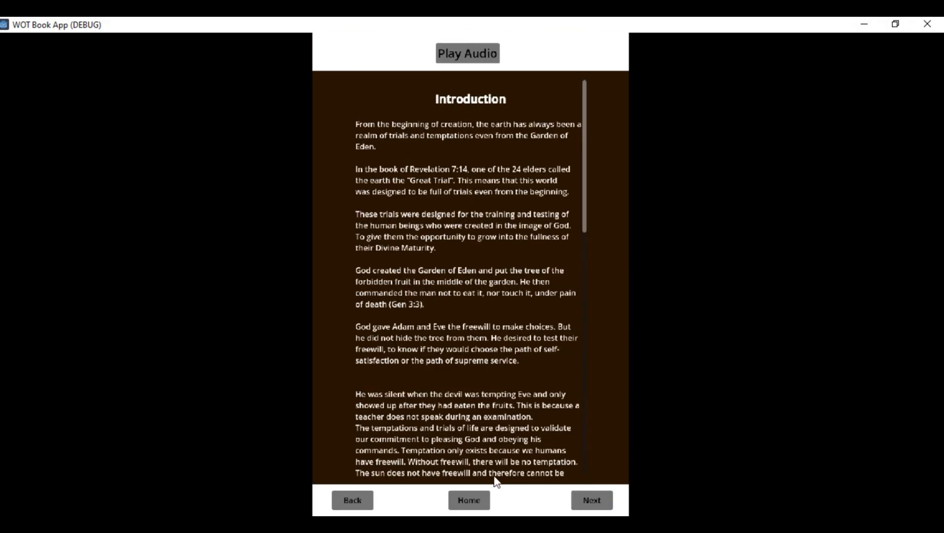
{"action": "left_click", "coordinate": [478, 53]}
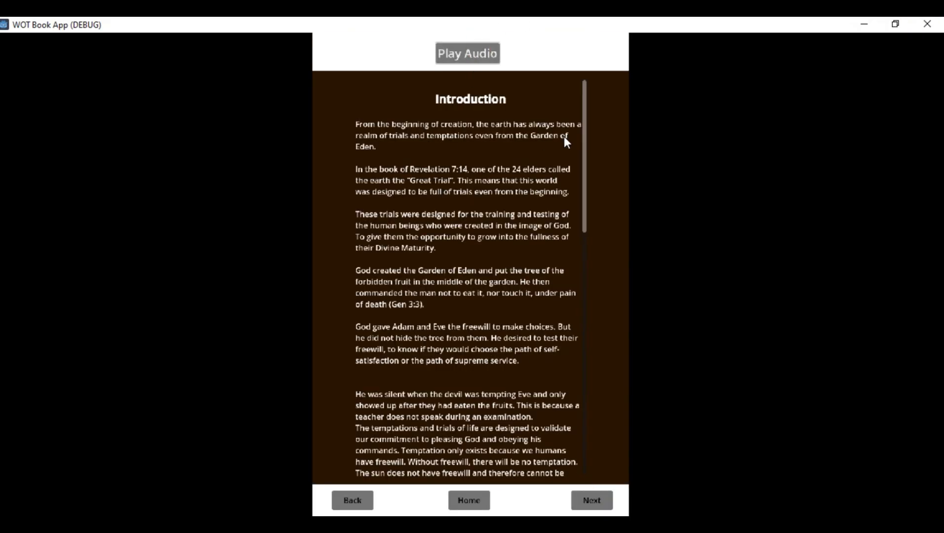